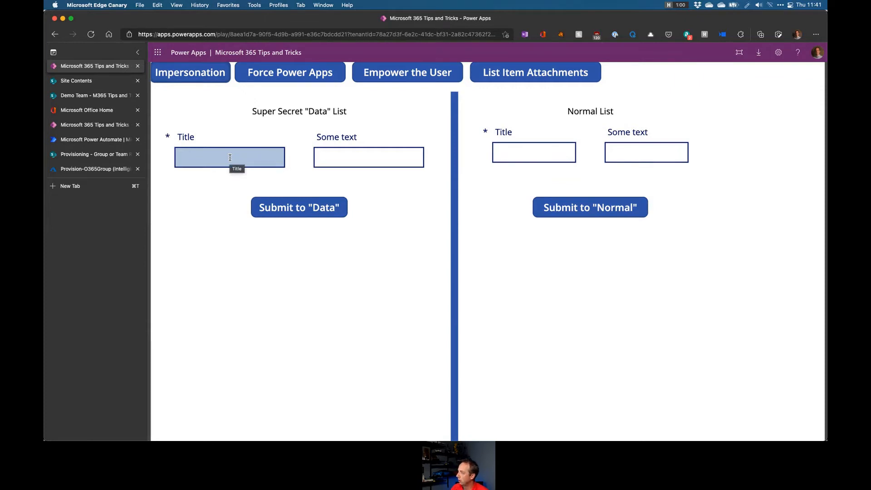
- Switch to the SharePoint Site Contents page and open the permissions of the M365 Tips and Tricks list
{"action": "left_click", "coordinate": [90, 81]}
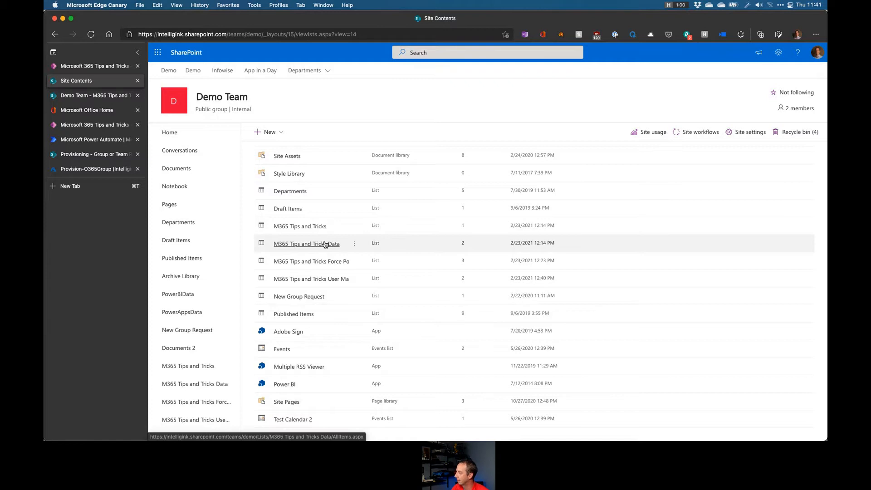
{"action": "left_click", "coordinate": [352, 226]}
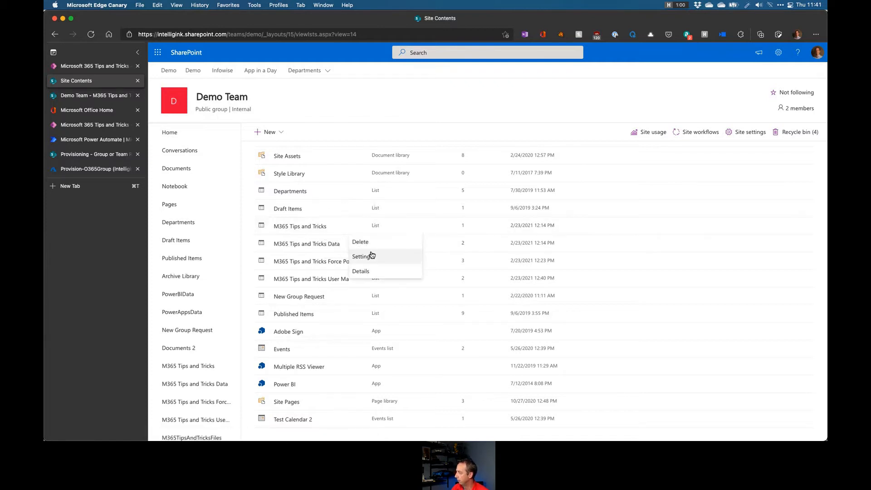
{"action": "left_click", "coordinate": [362, 256]}
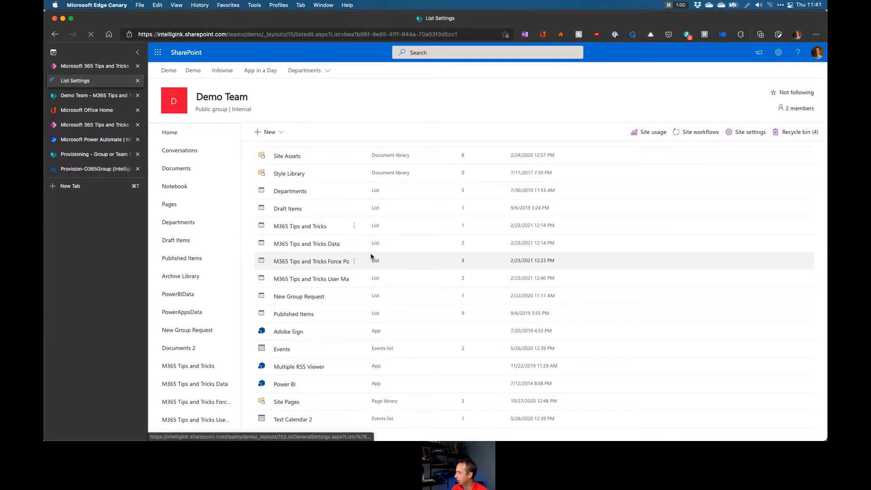
{"action": "left_click", "coordinate": [469, 202]}
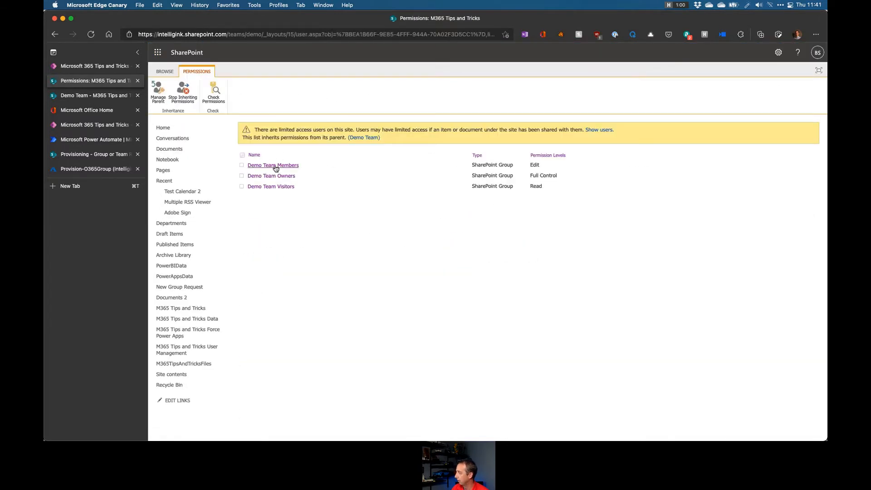
- Check the permissions Demo User 1 has on the M365 Tips and Tricks list, and close the check
{"action": "left_click", "coordinate": [219, 90]}
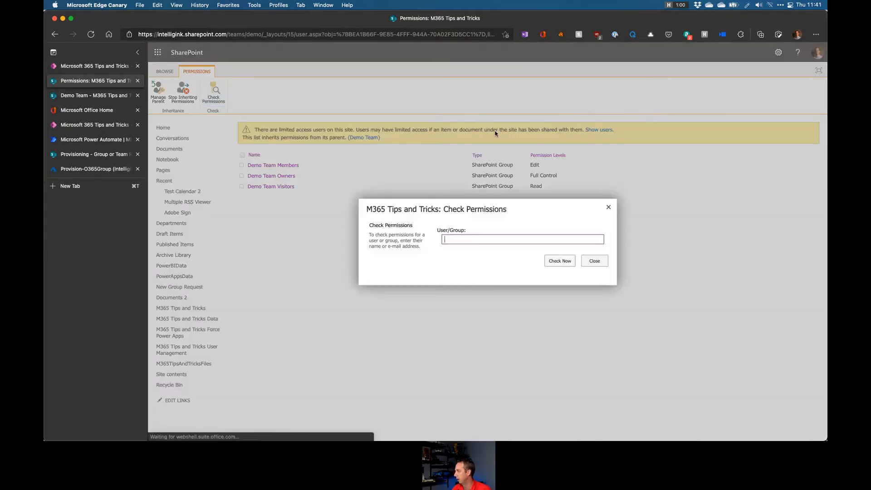
{"action": "type", "text": "demo"}
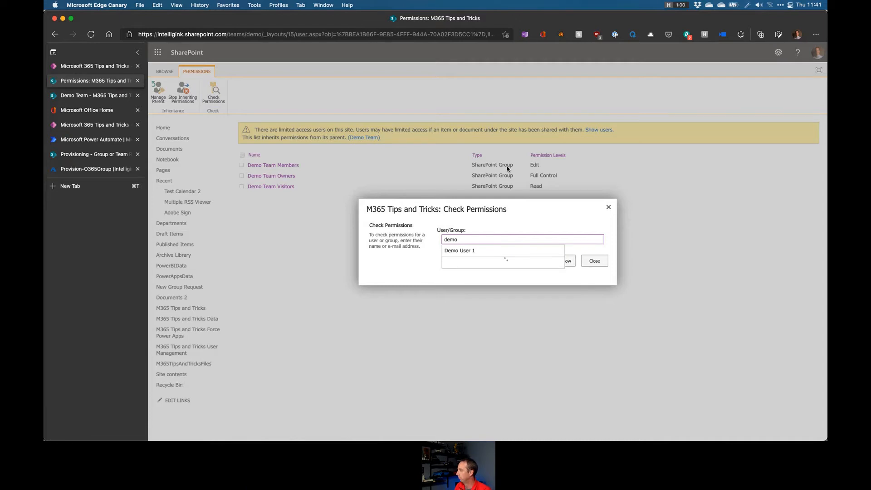
{"action": "left_click", "coordinate": [503, 236]}
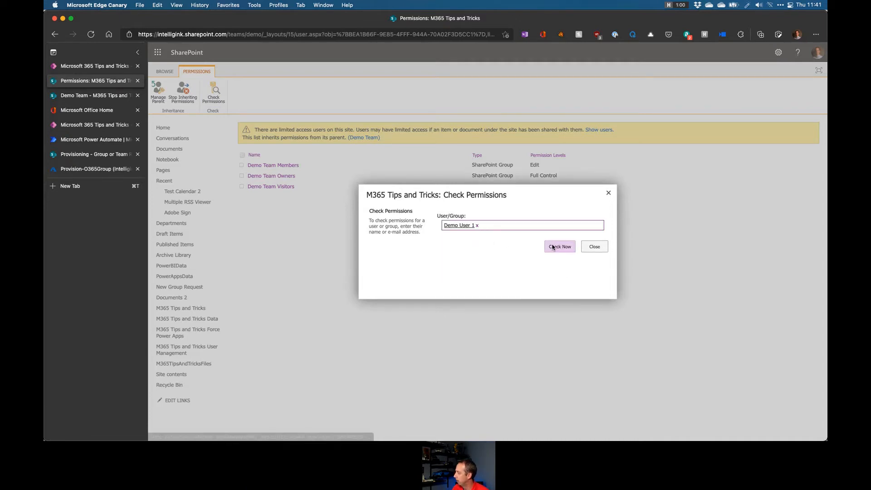
{"action": "left_click", "coordinate": [552, 247]}
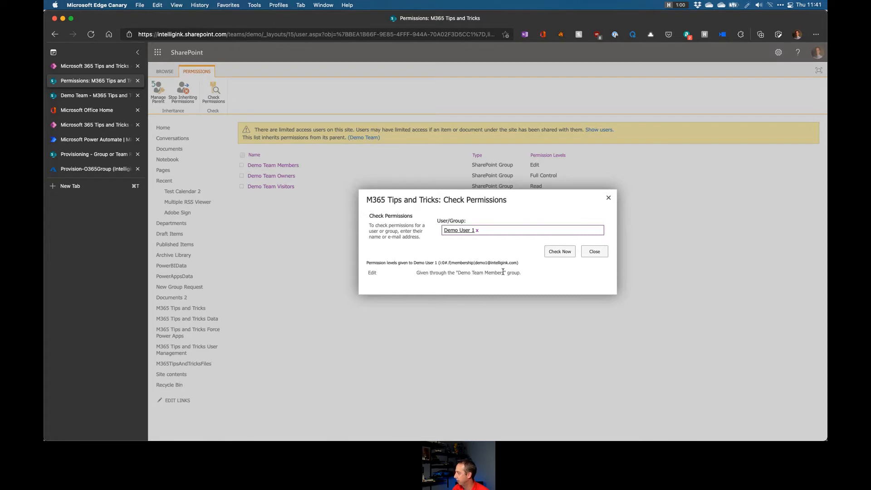
{"action": "left_click", "coordinate": [595, 251]}
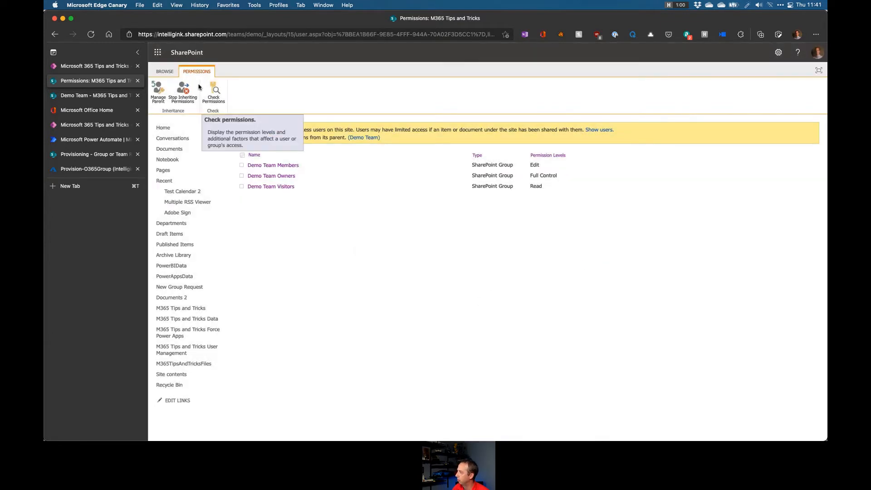
- Leave the permissions page and open the M365 Tips and Tricks Data list
{"action": "left_click", "coordinate": [174, 70]}
{"action": "left_click", "coordinate": [222, 105]}
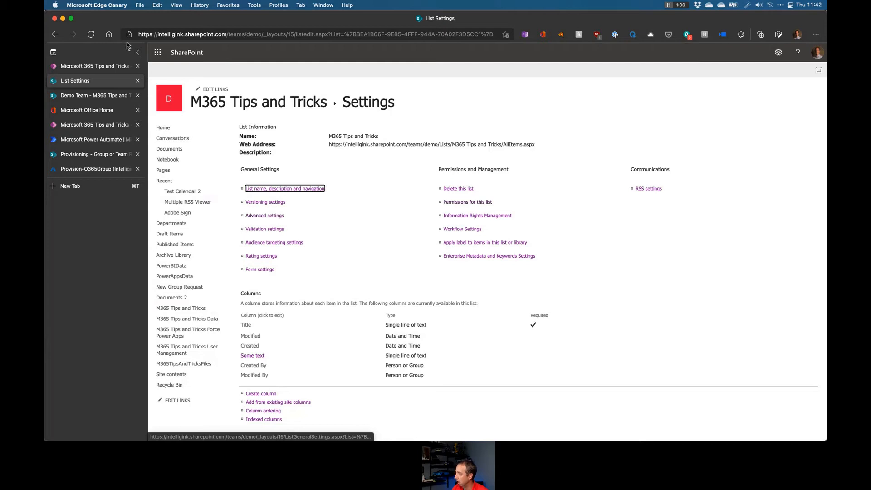
{"action": "left_click", "coordinate": [54, 34]}
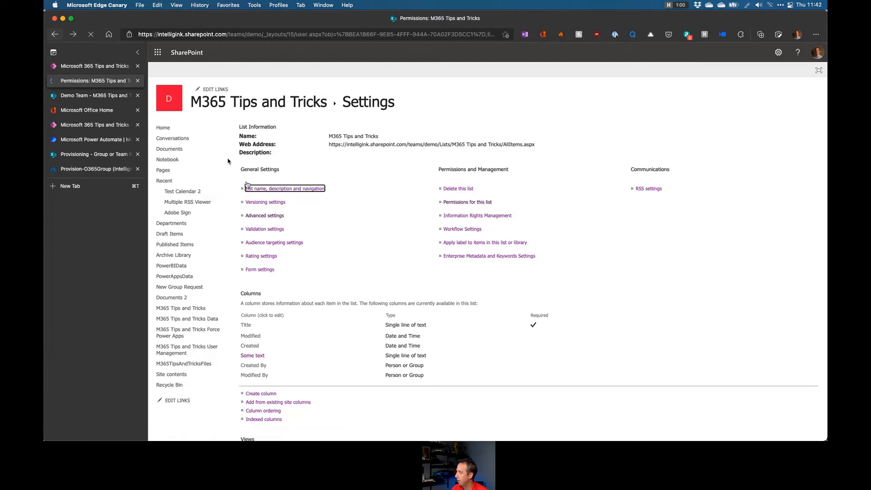
{"action": "left_click", "coordinate": [187, 322]}
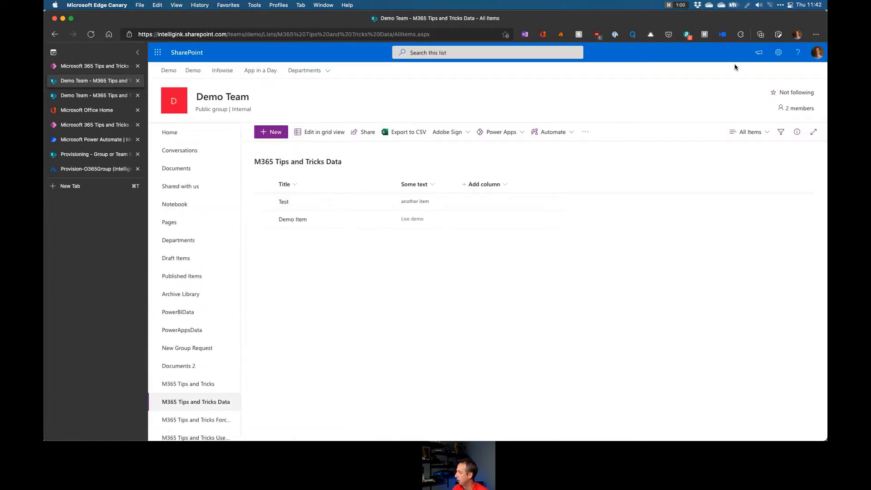
{"action": "left_click", "coordinate": [778, 52]}
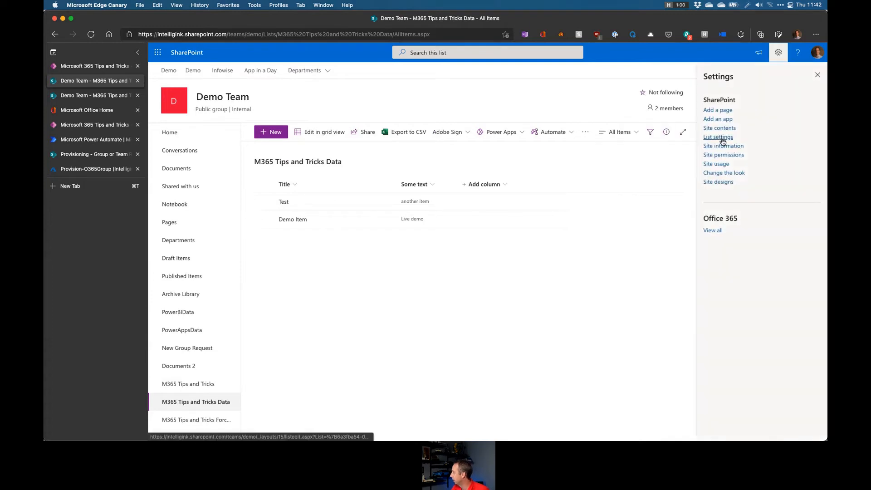
{"action": "left_click", "coordinate": [723, 156]}
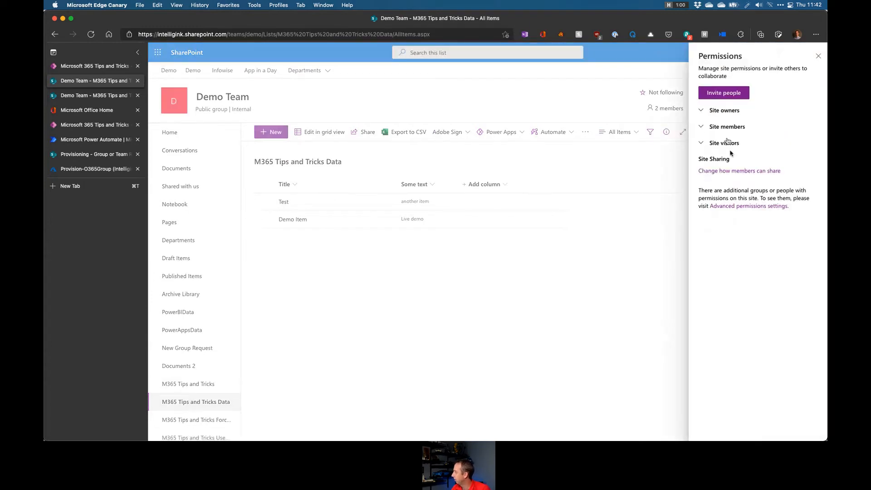
{"action": "left_click", "coordinate": [738, 206]}
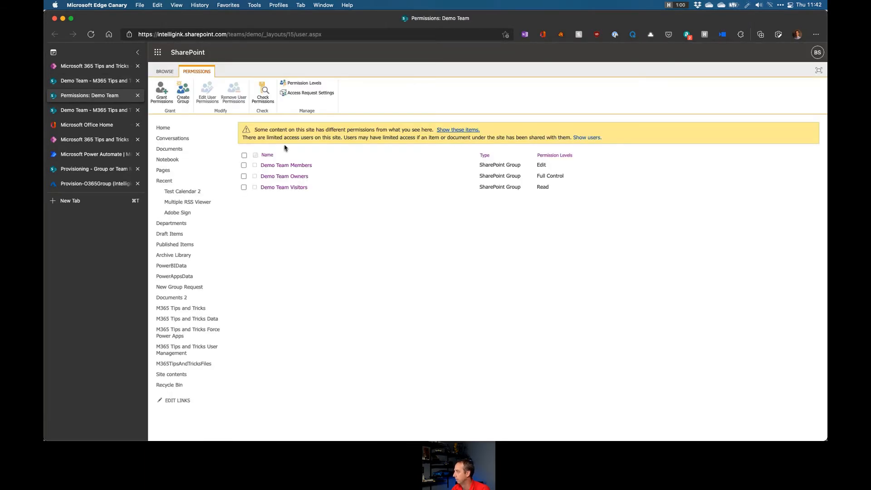
{"action": "left_click", "coordinate": [265, 93]}
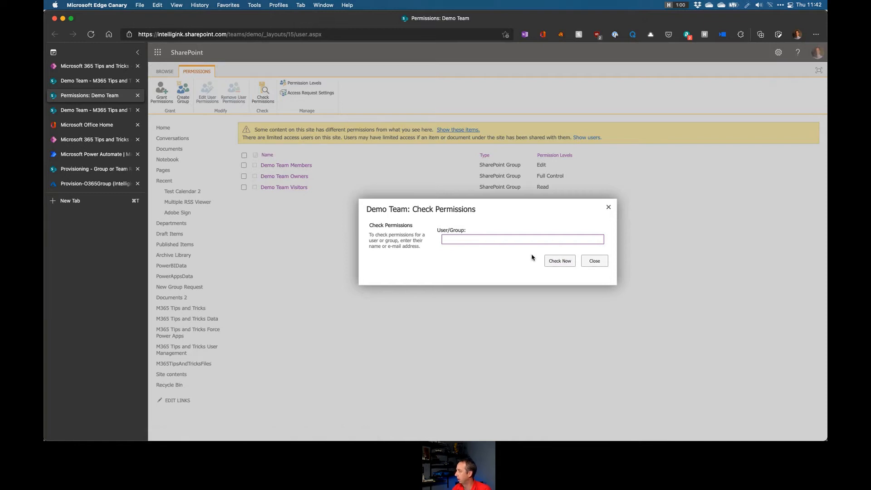
{"action": "left_click", "coordinate": [594, 260]}
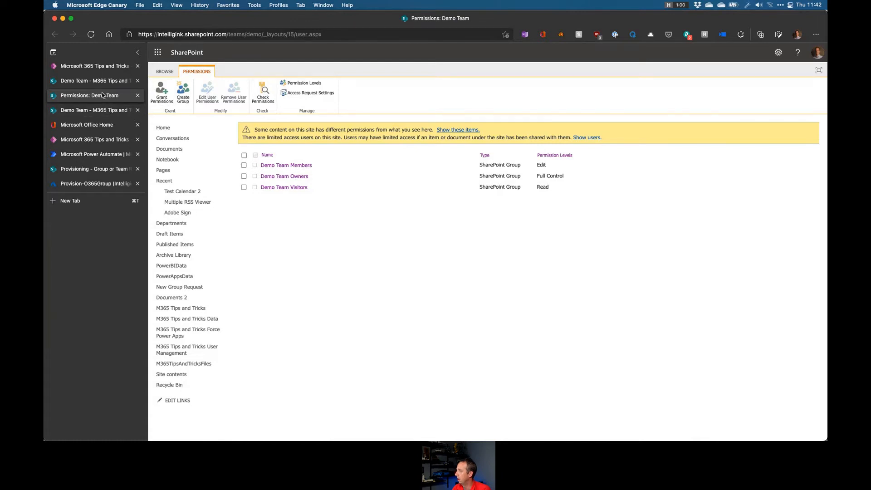
{"action": "left_click", "coordinate": [104, 79]}
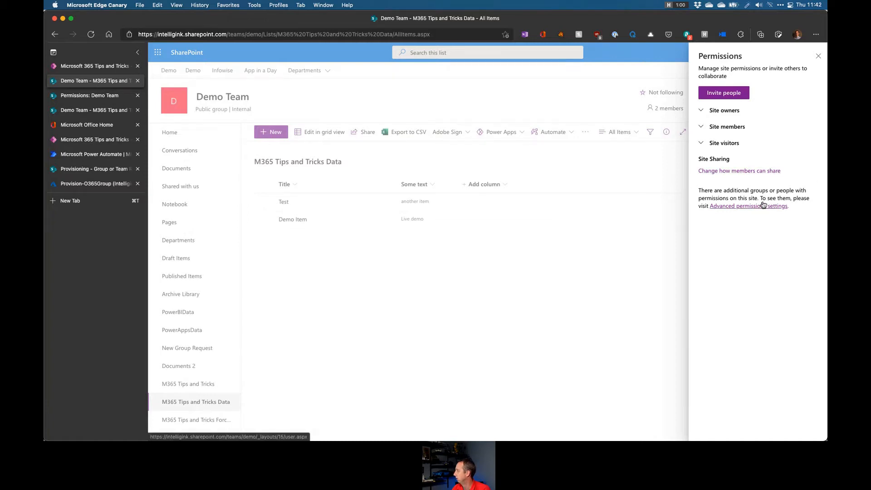
{"action": "left_click", "coordinate": [818, 56]}
{"action": "left_click", "coordinate": [819, 78]}
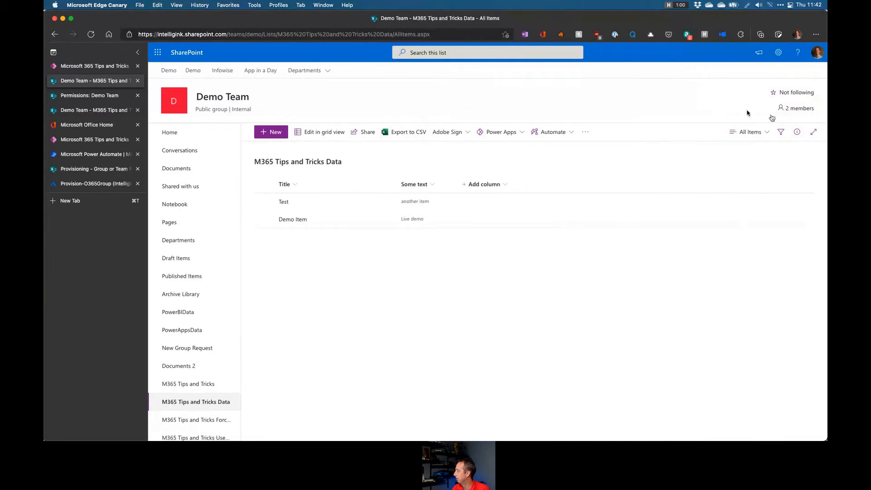
- Open the permissions page of the M365 Tips and Tricks Data list through its list settings
{"action": "left_click", "coordinate": [778, 52]}
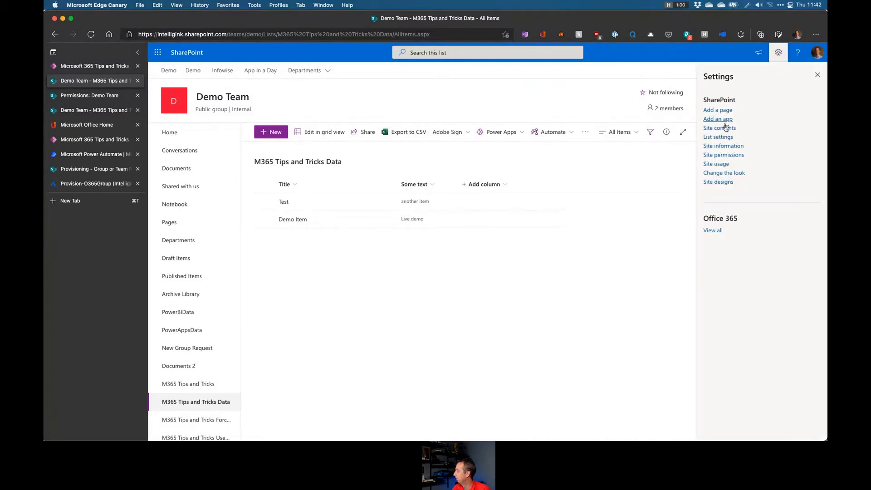
{"action": "left_click", "coordinate": [724, 137]}
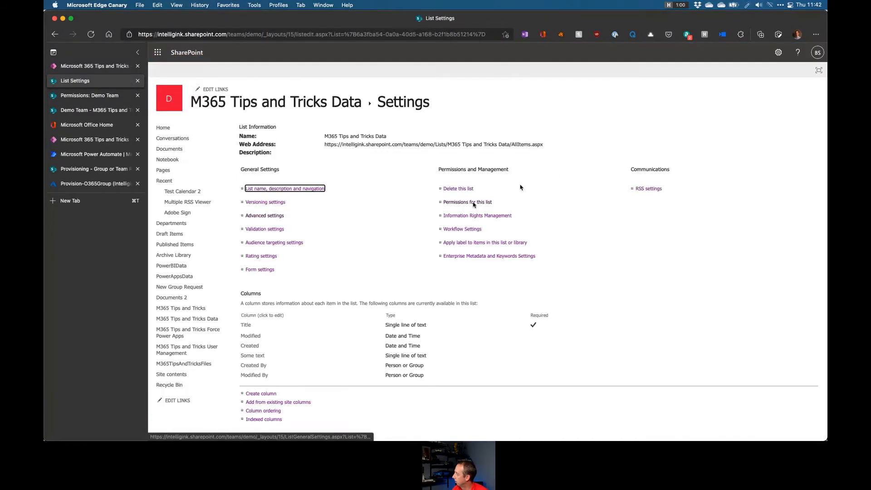
{"action": "left_click", "coordinate": [465, 203]}
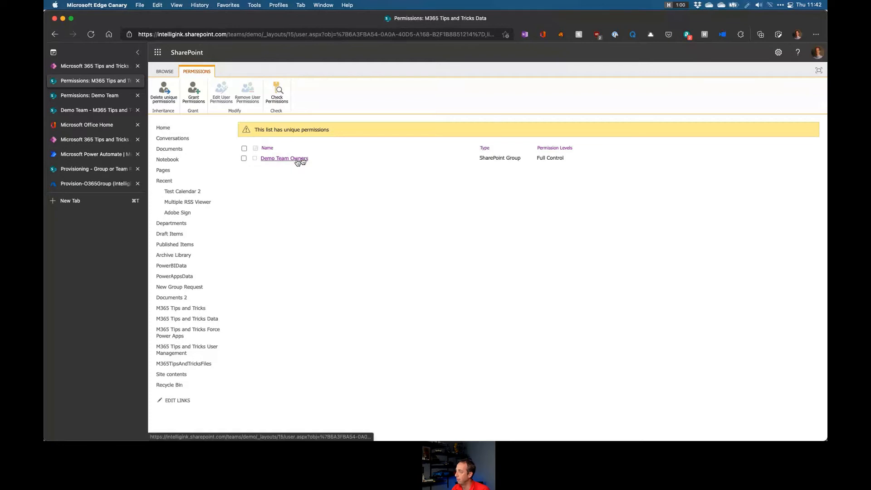
- Check the permissions Demo User 1 has on the M365 Tips and Tricks Data list, and close the check
{"action": "left_click", "coordinate": [278, 96]}
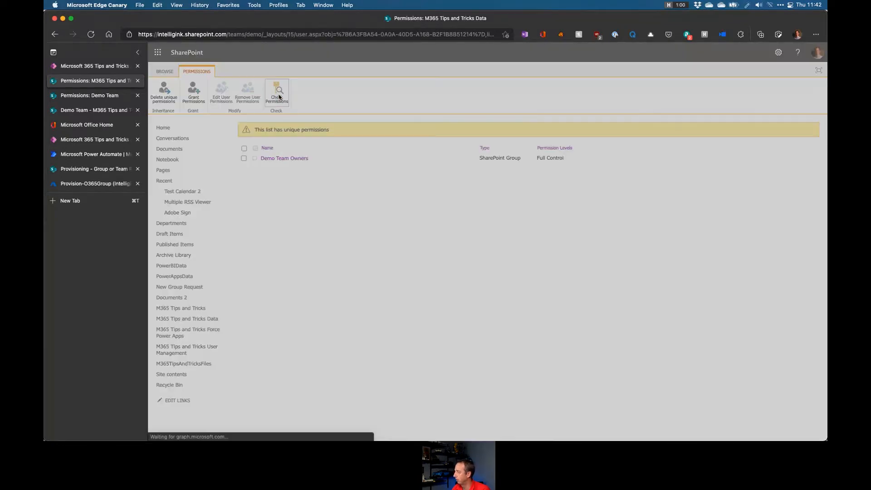
{"action": "type", "text": "demo"}
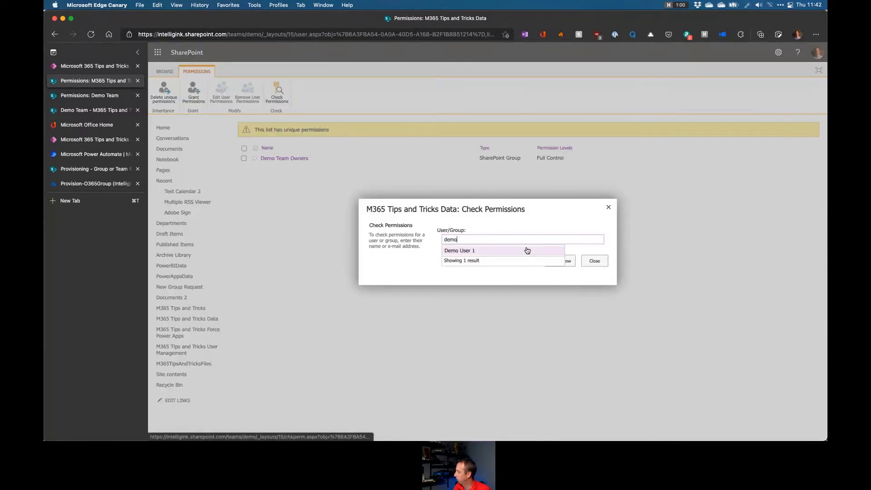
{"action": "left_click", "coordinate": [461, 237]}
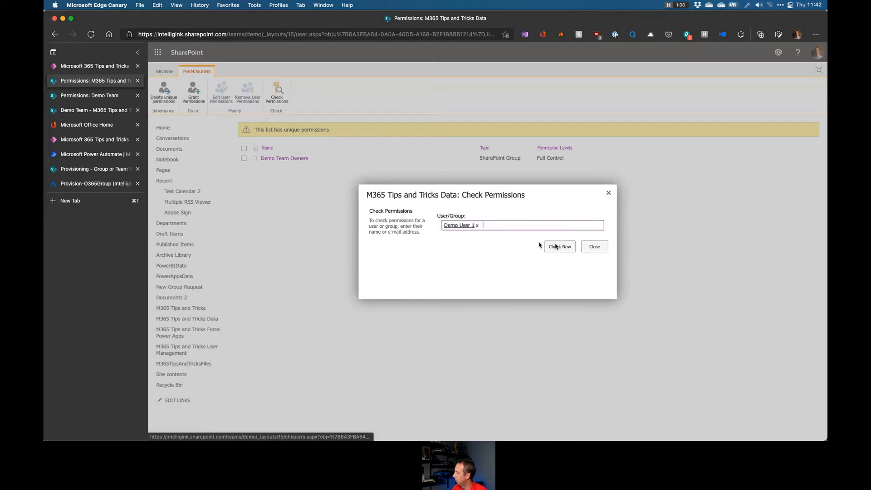
{"action": "left_click", "coordinate": [569, 246]}
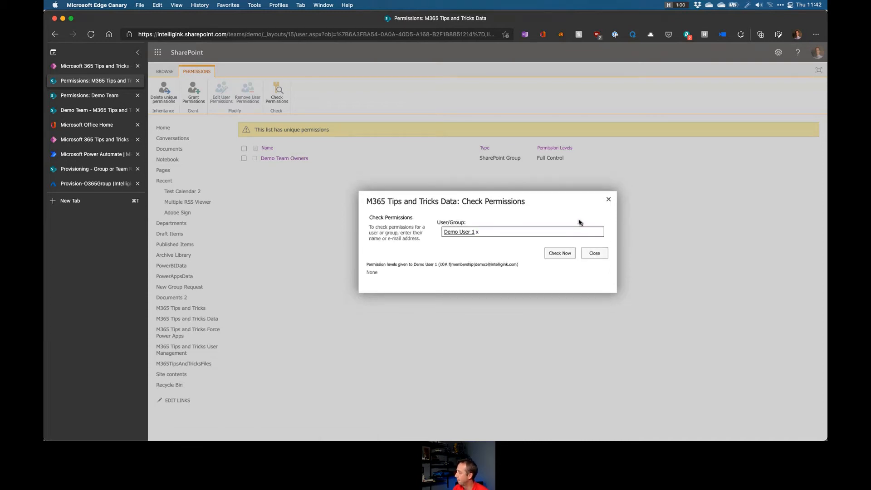
{"action": "left_click", "coordinate": [609, 200]}
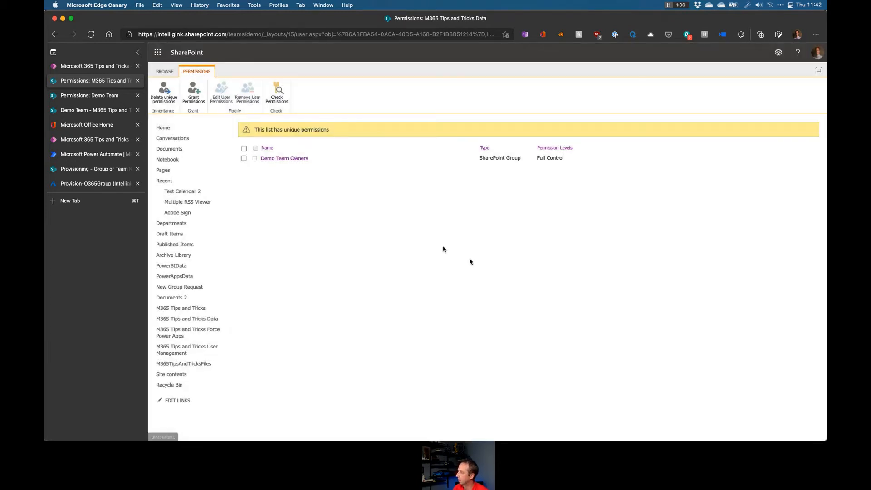
{"action": "left_click", "coordinate": [163, 75]}
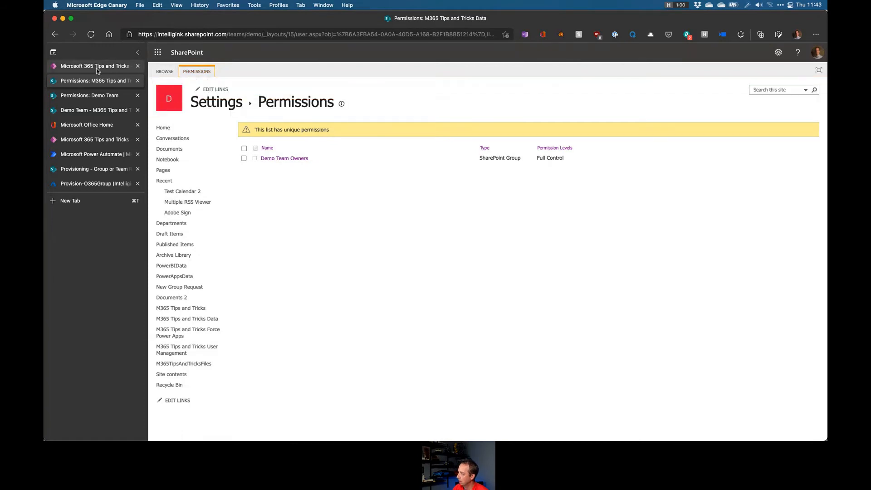
- Switch to the app in Power Apps Studio and inspect the formula of the Submit to "Data" button
{"action": "left_click", "coordinate": [87, 140]}
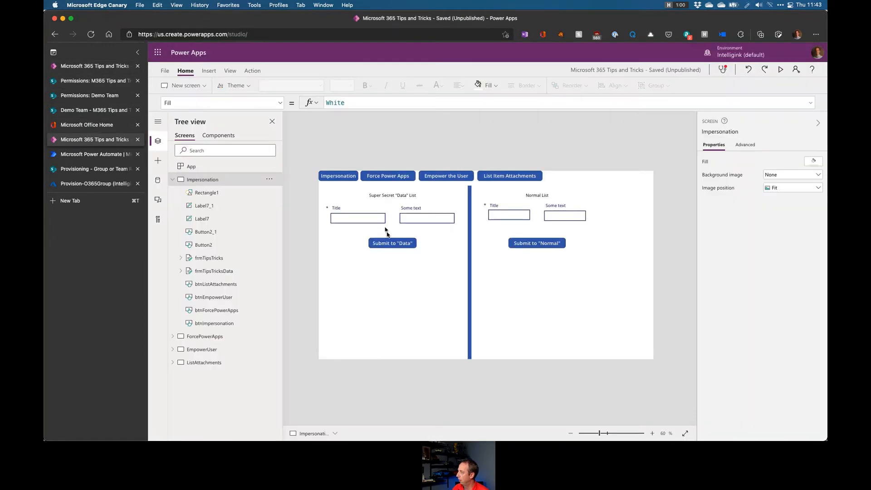
{"action": "left_click", "coordinate": [388, 241]}
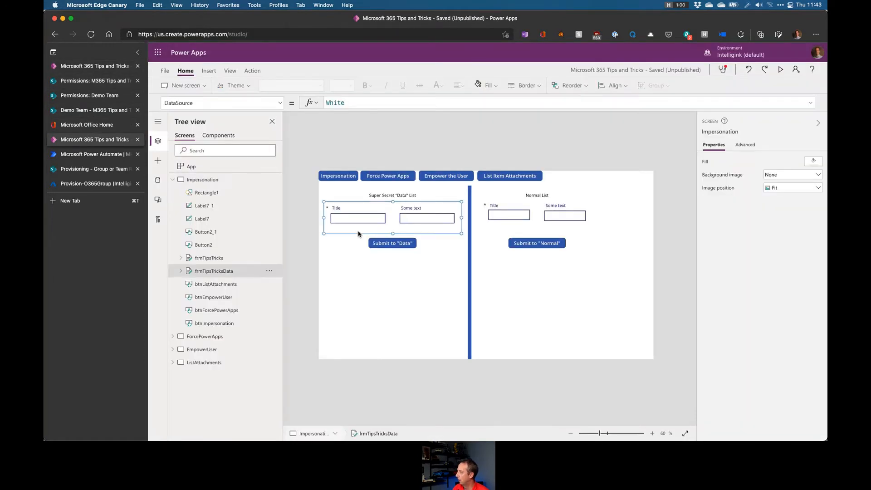
{"action": "left_click", "coordinate": [387, 241]}
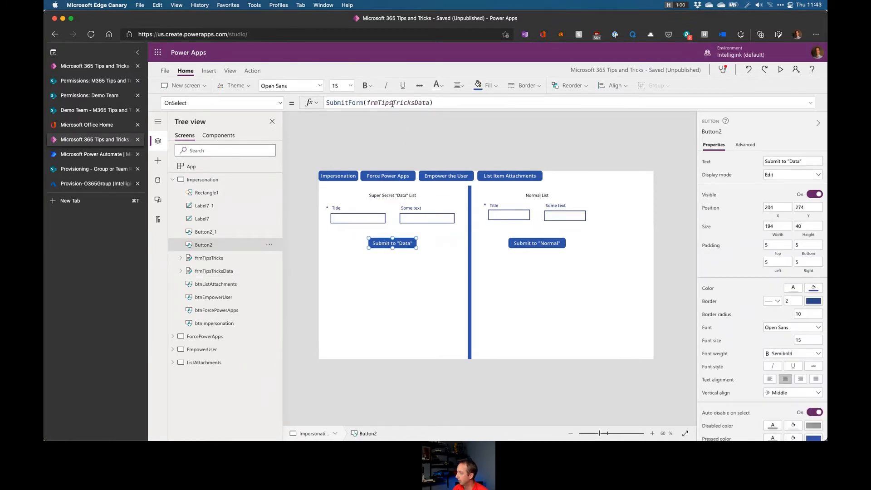
- View the connection details of the M365 Tips and Tricks Data source, and select the Super Secret "Data" List label
{"action": "left_click", "coordinate": [158, 180]}
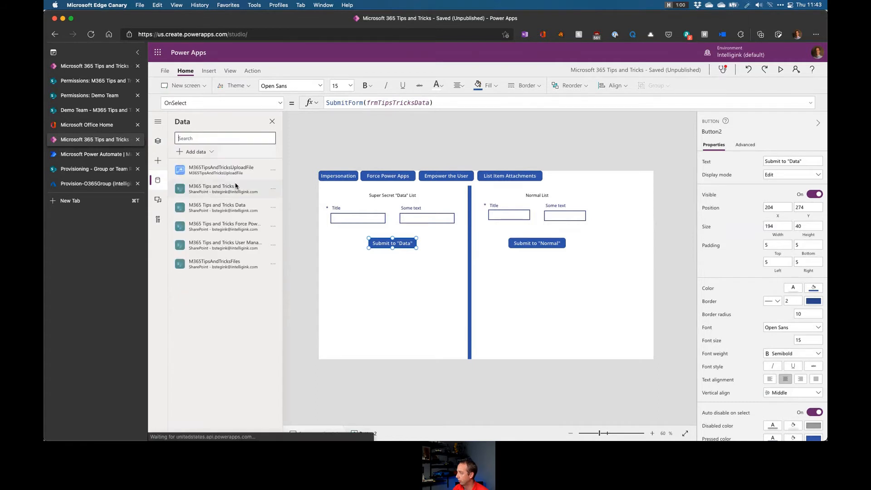
{"action": "mouse_move", "coordinate": [244, 198]}
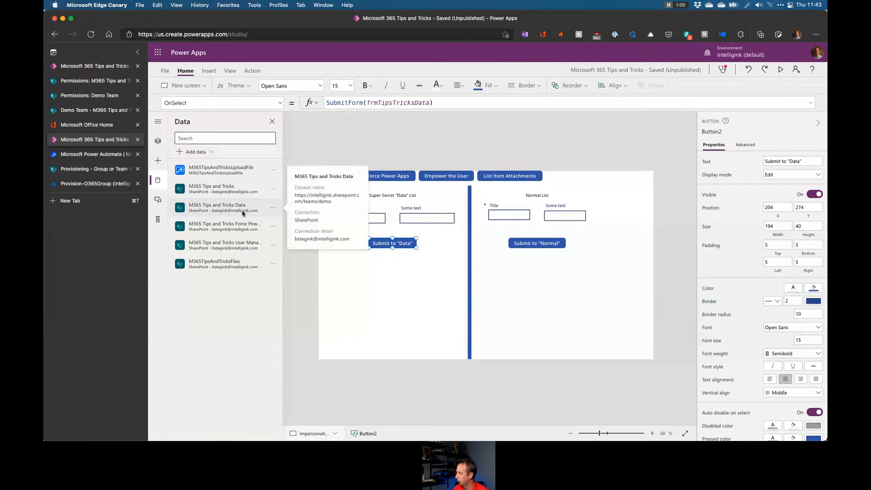
{"action": "left_click", "coordinate": [416, 287]}
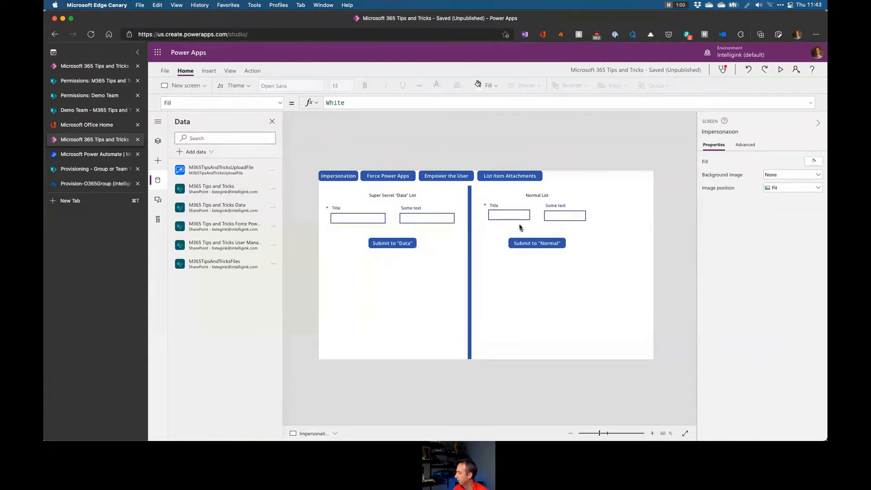
{"action": "left_click", "coordinate": [386, 200]}
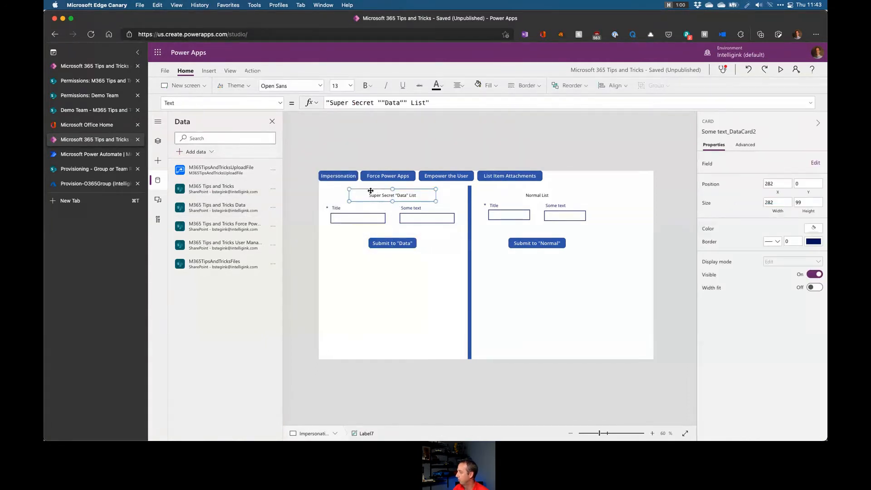
{"action": "left_click", "coordinate": [588, 194]}
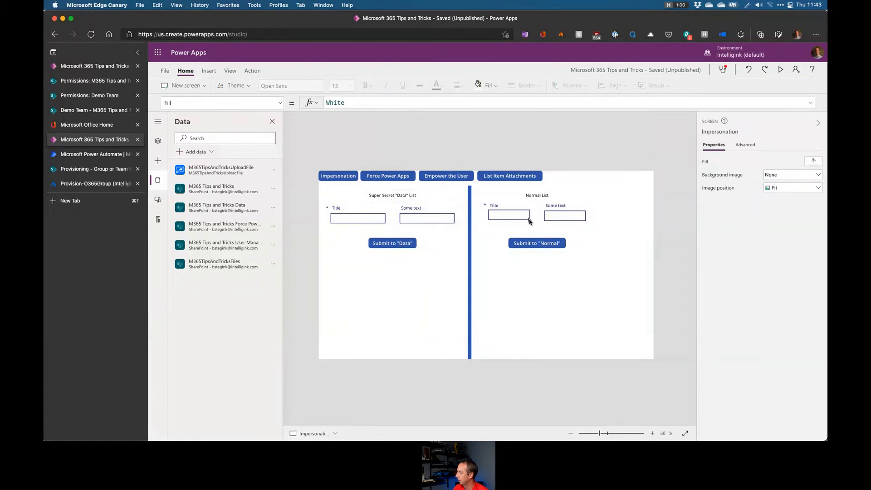
{"action": "left_click", "coordinate": [531, 222]}
{"action": "left_click", "coordinate": [527, 271]}
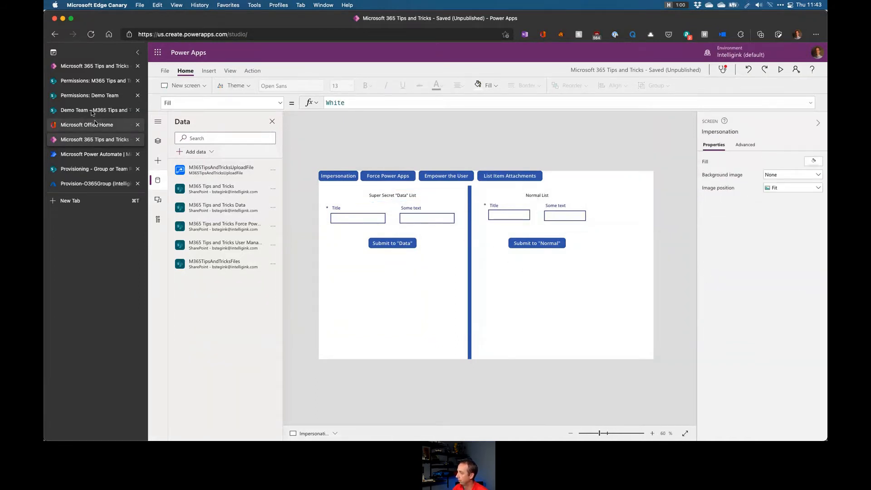
- Switch to the Demo1 work browser profile and bring up the running Microsoft 365 Tips and Tricks app there
{"action": "left_click", "coordinate": [94, 65]}
{"action": "left_click", "coordinate": [797, 35]}
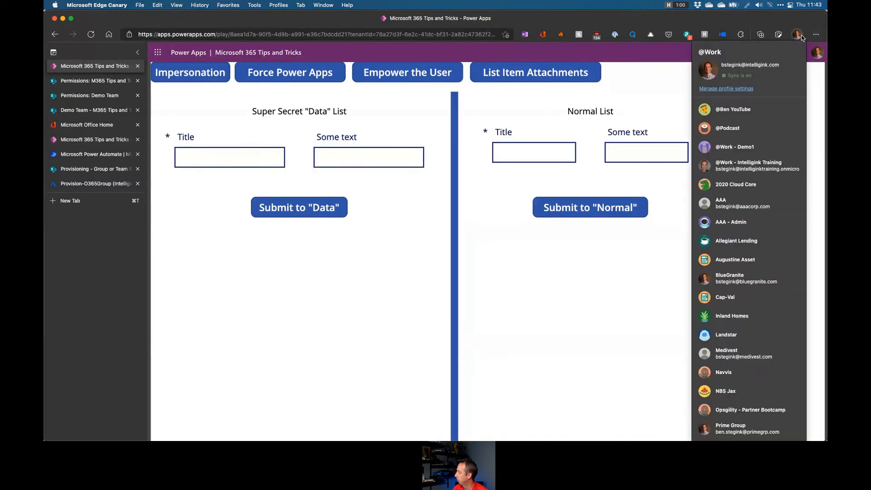
{"action": "left_click", "coordinate": [735, 146]}
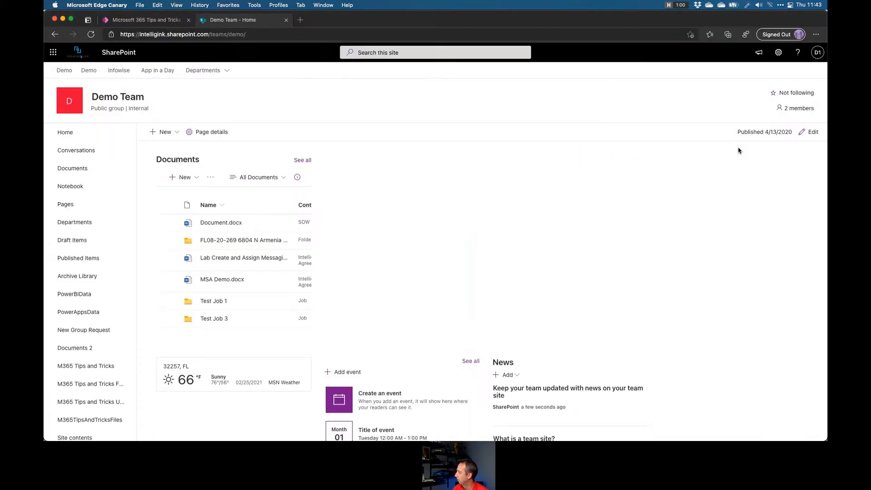
{"action": "left_click", "coordinate": [145, 18]}
- Fill in the Super Secret "Data" List form with the title "Test submission" and the text "with random text"
{"action": "left_click", "coordinate": [207, 165]}
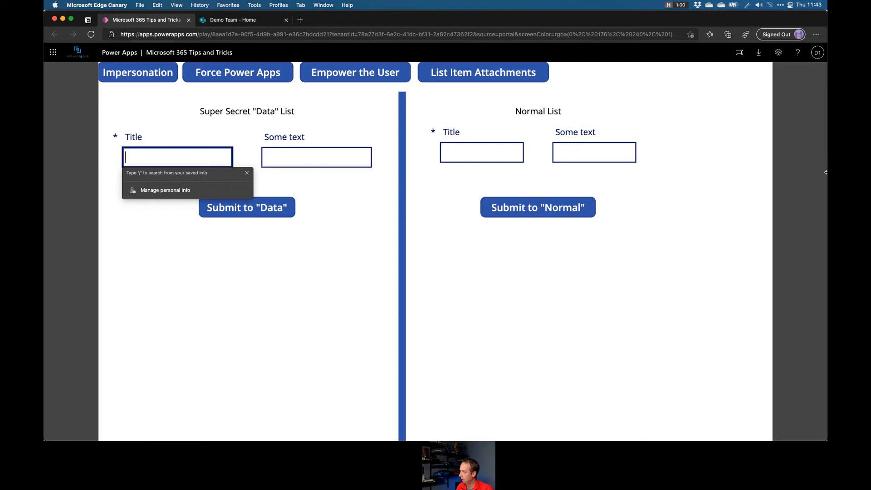
{"action": "type", "text": "Test submission"}
{"action": "key", "text": "Tab"}
{"action": "type", "text": "with random t"}
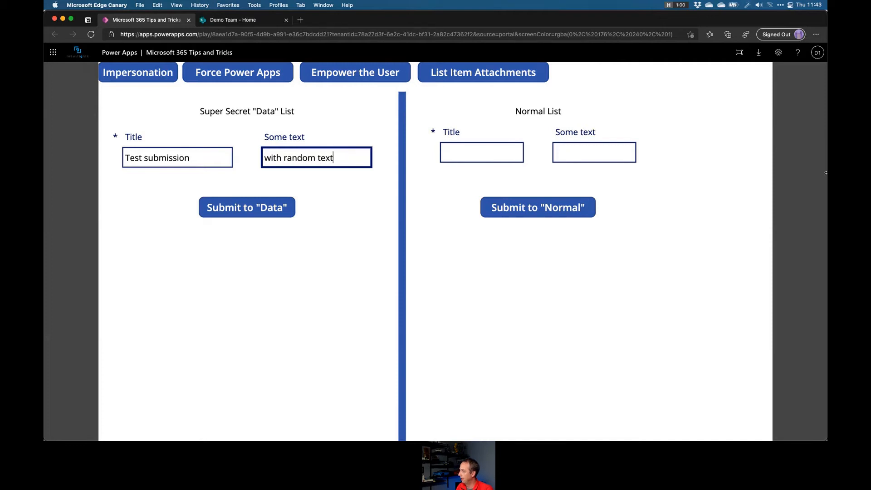
{"action": "left_click", "coordinate": [261, 237]}
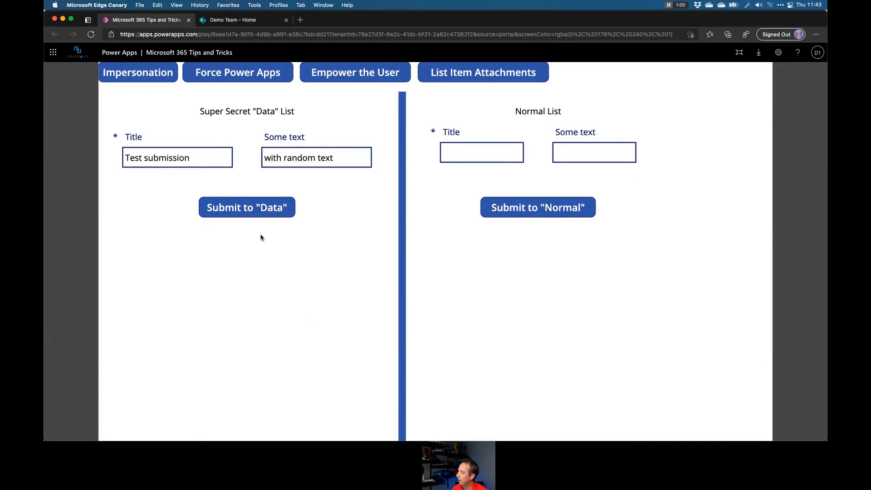
- Check which account is signed in, and try to submit the entry to the "Data" list
{"action": "left_click", "coordinate": [817, 52]}
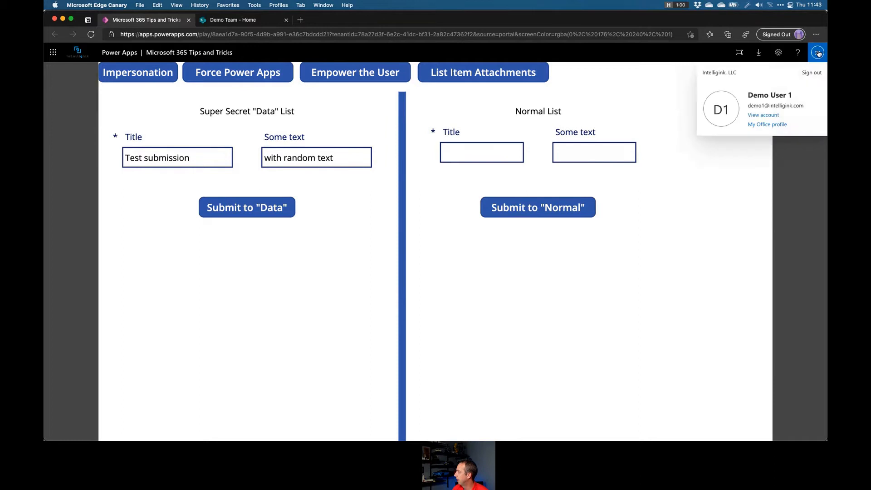
{"action": "left_click", "coordinate": [258, 208]}
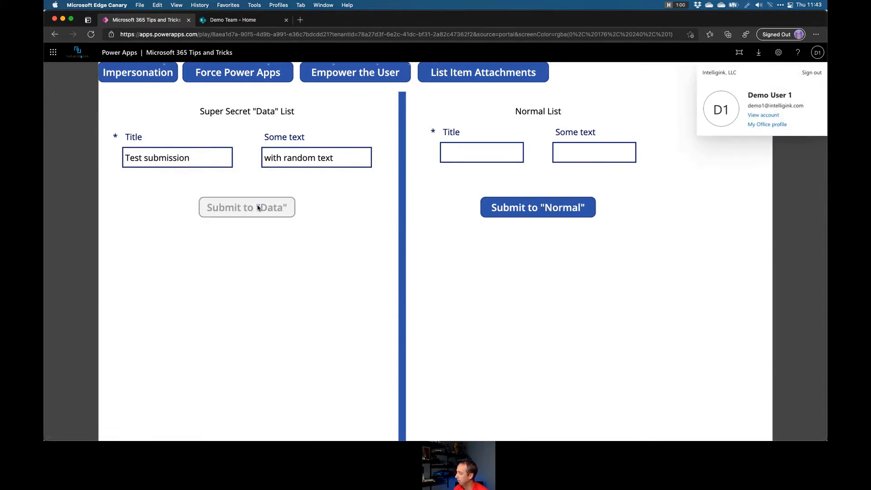
{"action": "left_click", "coordinate": [473, 154]}
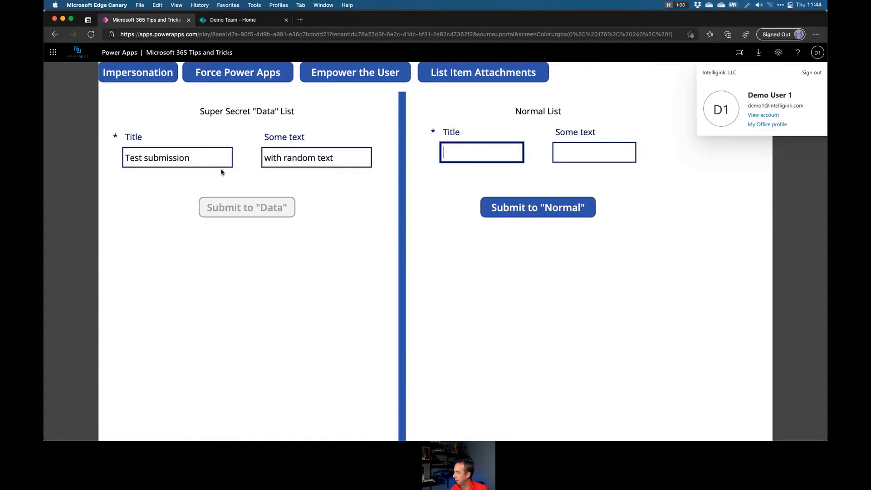
{"action": "left_click", "coordinate": [182, 330]}
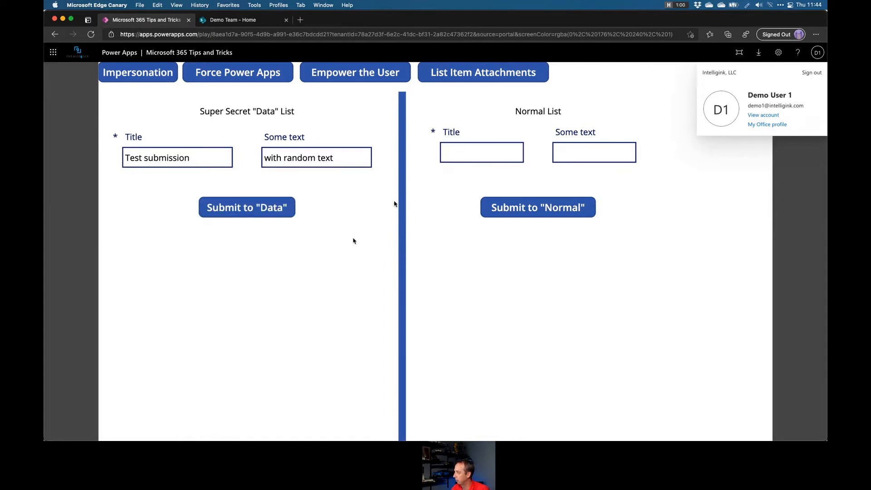
- Submit a Normal List entry titled "another test submission" with the text "with random text"
{"action": "left_click", "coordinate": [463, 152]}
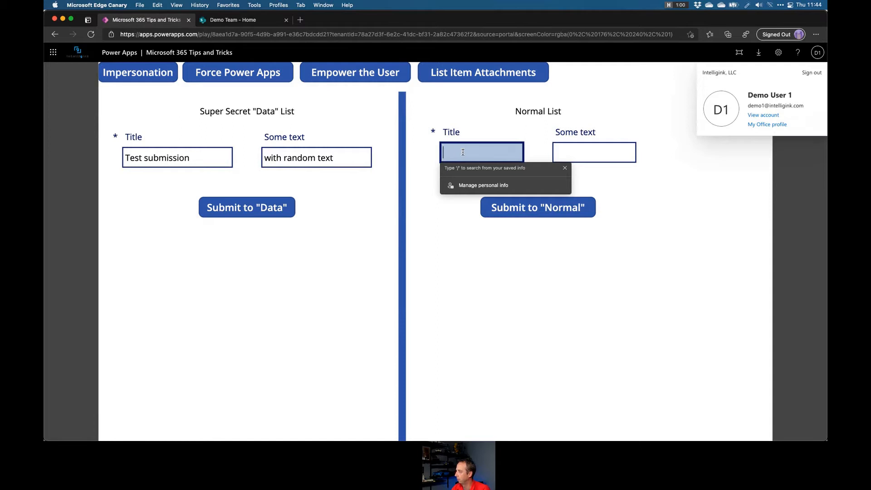
{"action": "type", "text": "ano"}
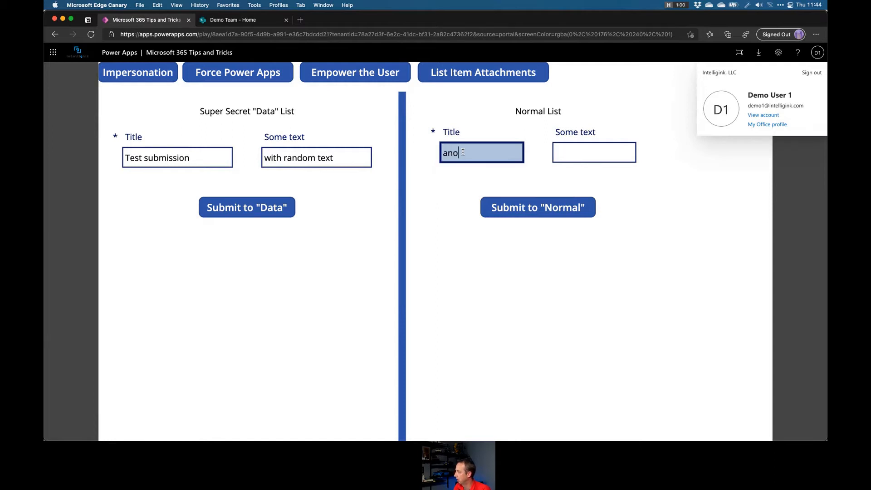
{"action": "type", "text": "ther test submission"}
{"action": "key", "text": "Tab"}
{"action": "type", "text": "with random text"}
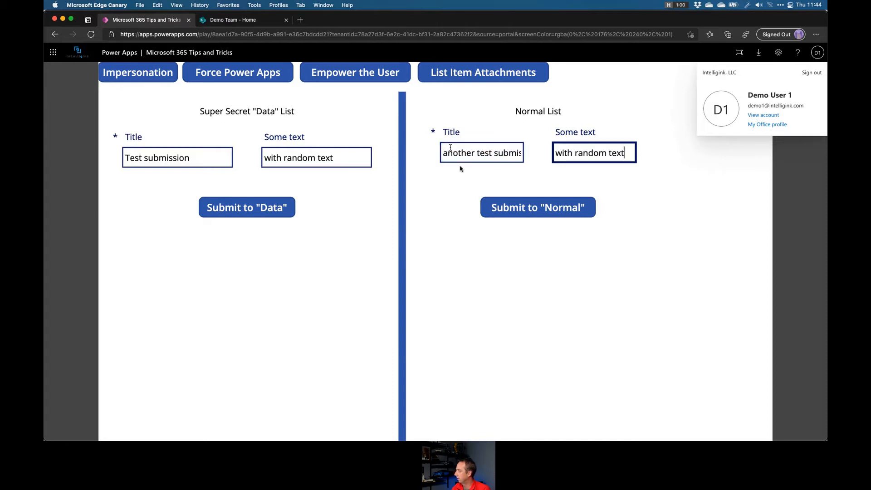
{"action": "left_click", "coordinate": [581, 208]}
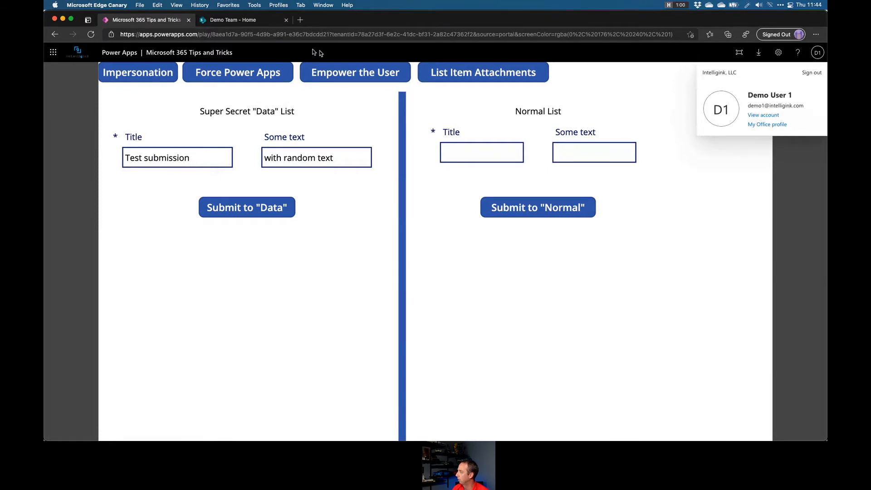
- Switch back to the main work browser profile and open the M365 Tips and Tricks list in SharePoint
{"action": "left_click", "coordinate": [230, 22]}
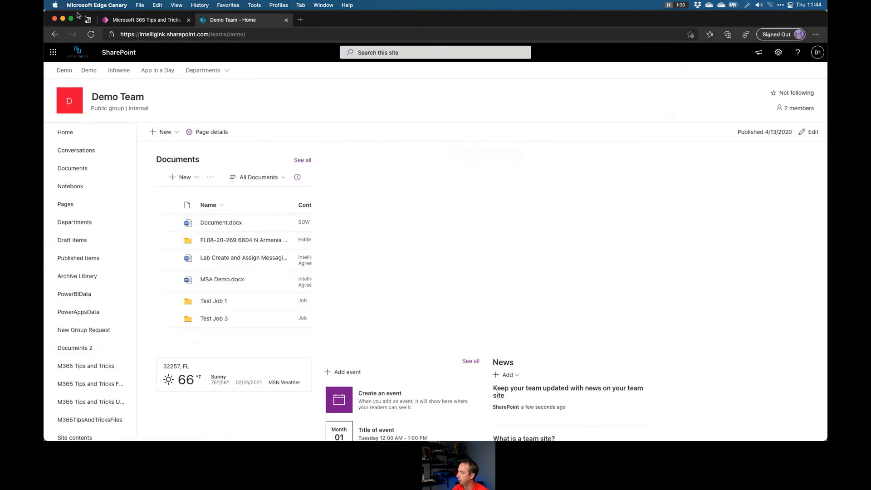
{"action": "left_click", "coordinate": [777, 35]}
{"action": "left_click", "coordinate": [737, 197]}
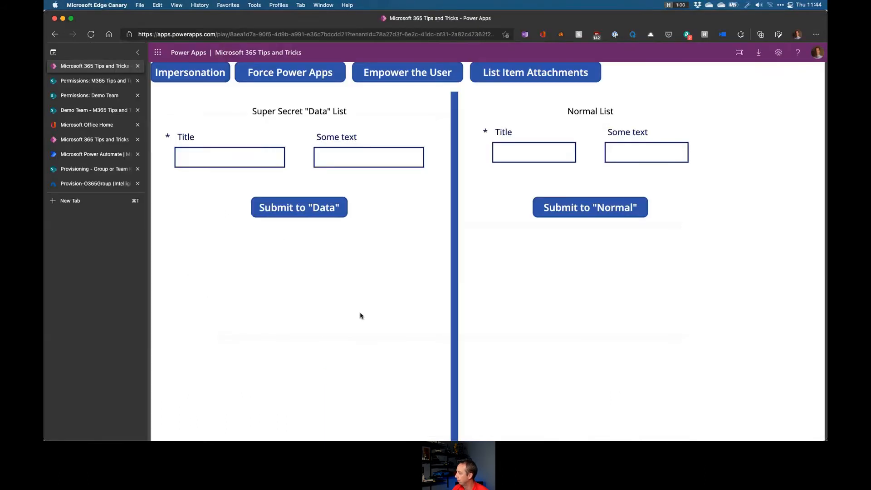
{"action": "left_click", "coordinate": [85, 82]}
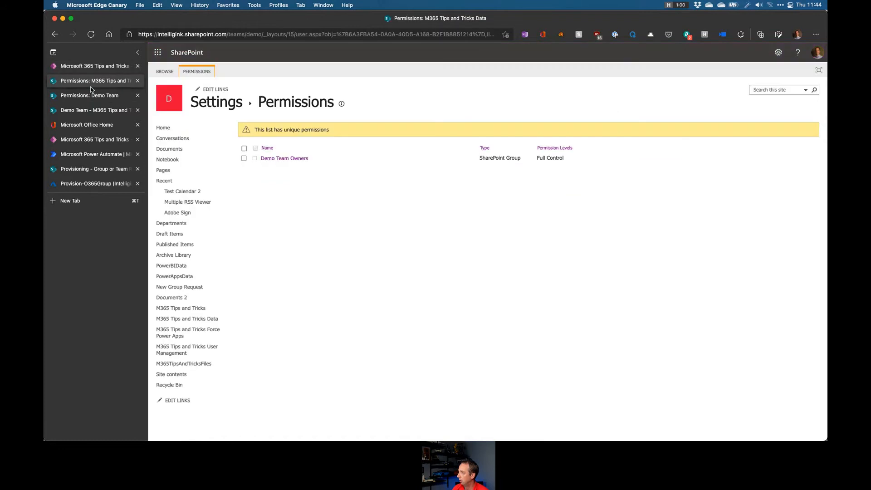
{"action": "left_click", "coordinate": [181, 308]}
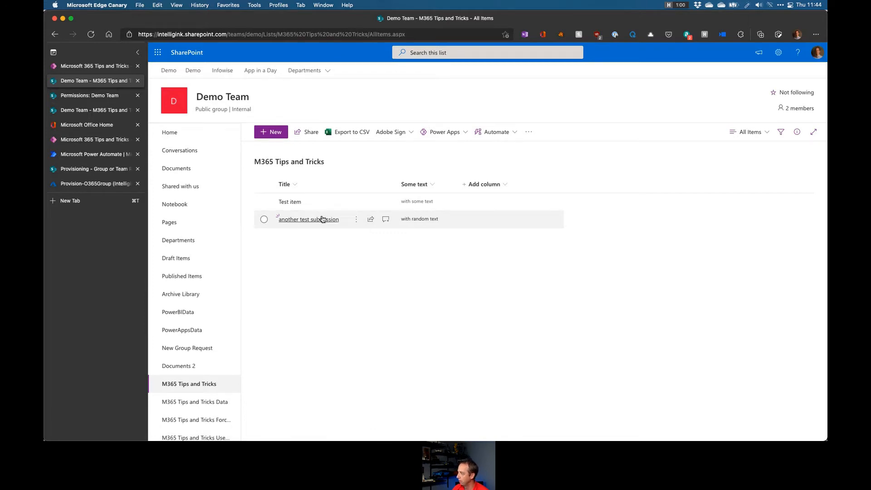
- Add the Created and Created By columns to the M365 Tips and Tricks list view
{"action": "left_click", "coordinate": [493, 184]}
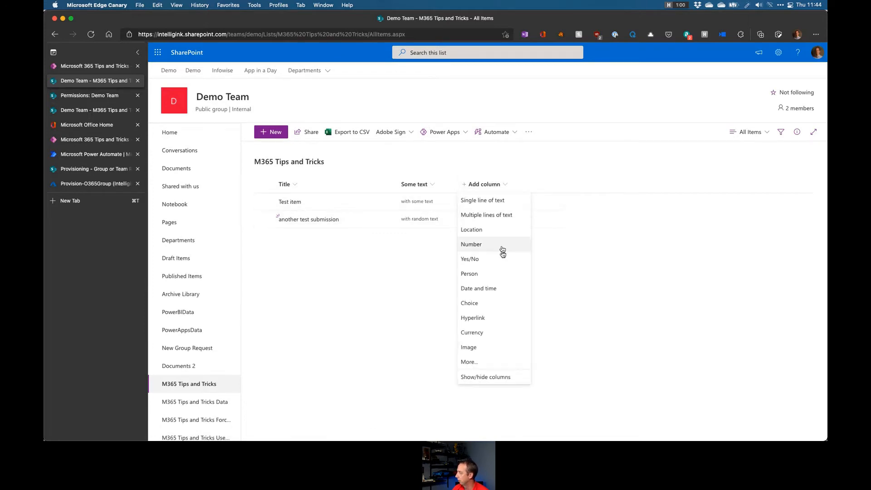
{"action": "left_click", "coordinate": [491, 376]}
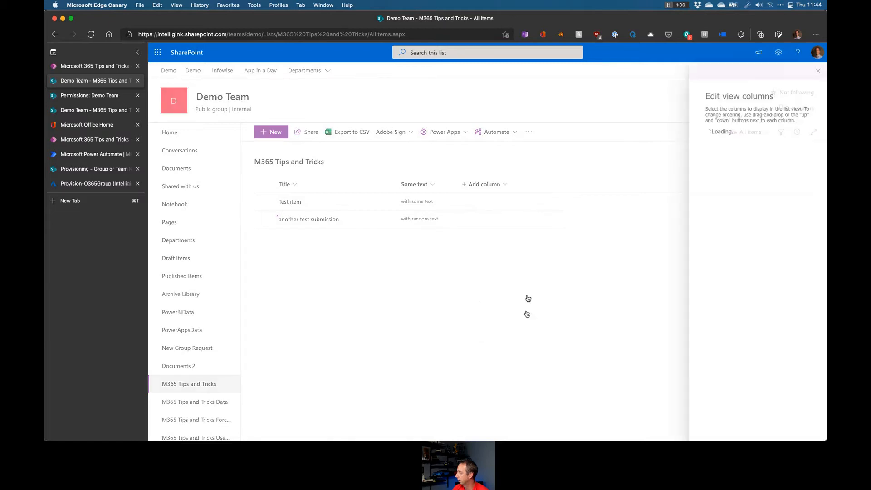
{"action": "left_click", "coordinate": [711, 207]}
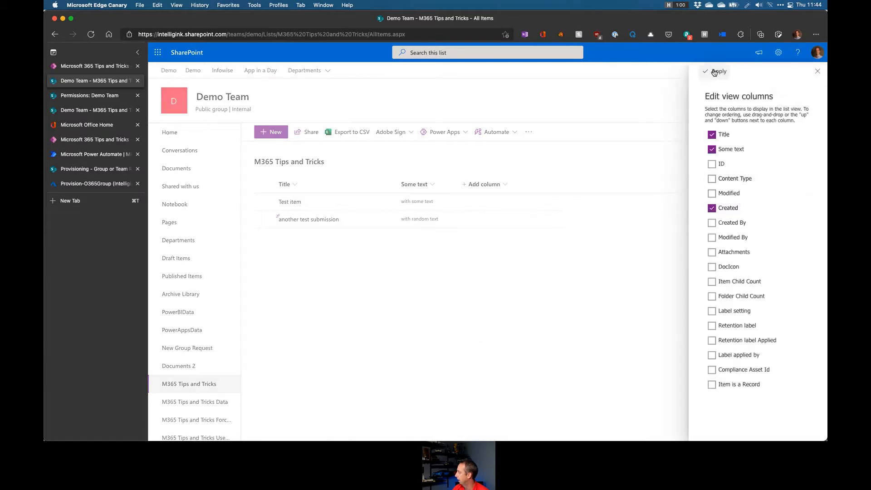
{"action": "left_click", "coordinate": [711, 222]}
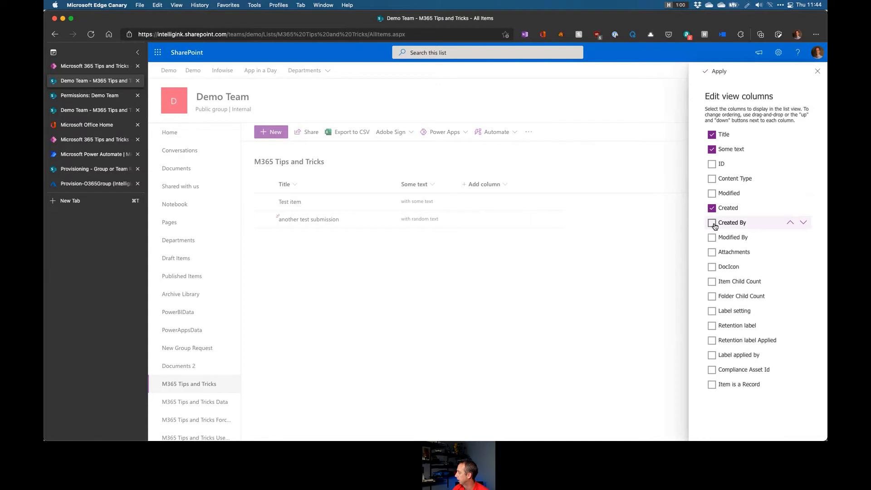
{"action": "left_click", "coordinate": [718, 72]}
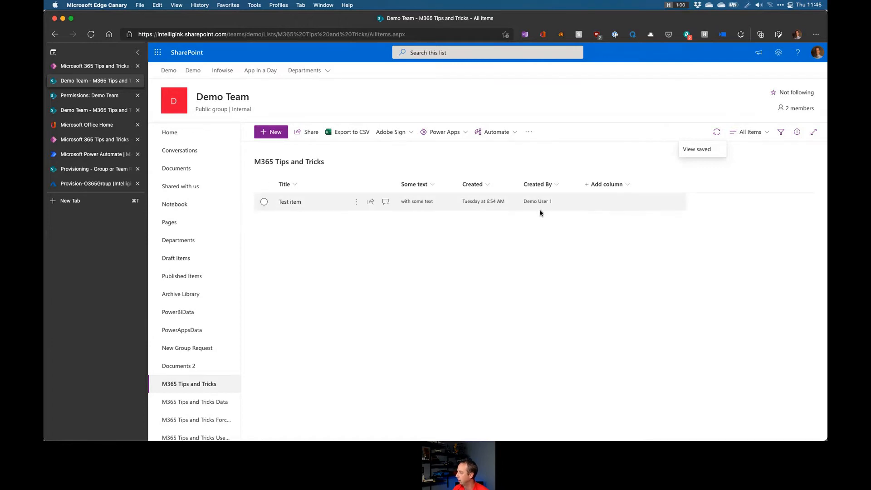
- Look for the submitted entry in the M365 Tips and Tricks Data list, and return to the M365 Tips and Tricks list
{"action": "left_click", "coordinate": [95, 110]}
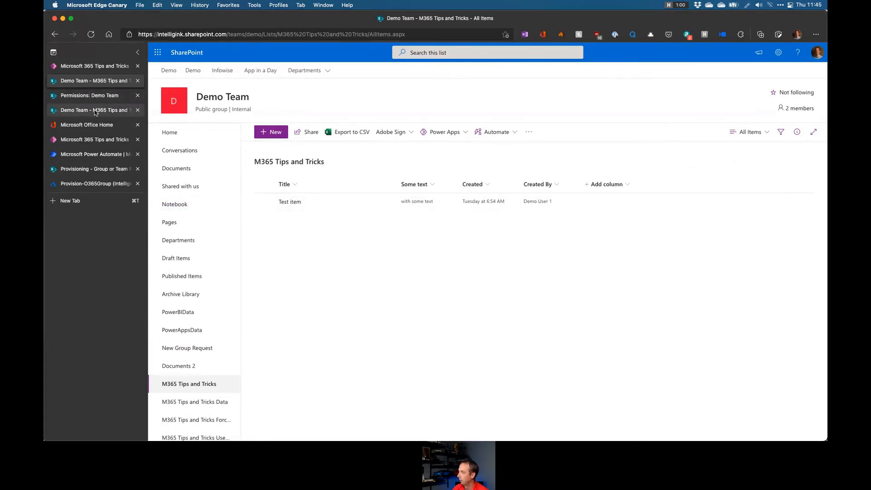
{"action": "left_click", "coordinate": [95, 81]}
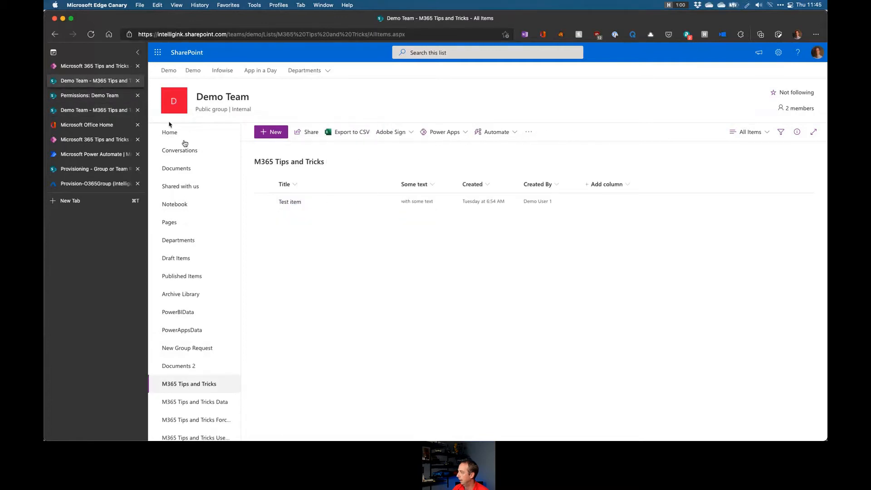
{"action": "left_click", "coordinate": [205, 402]}
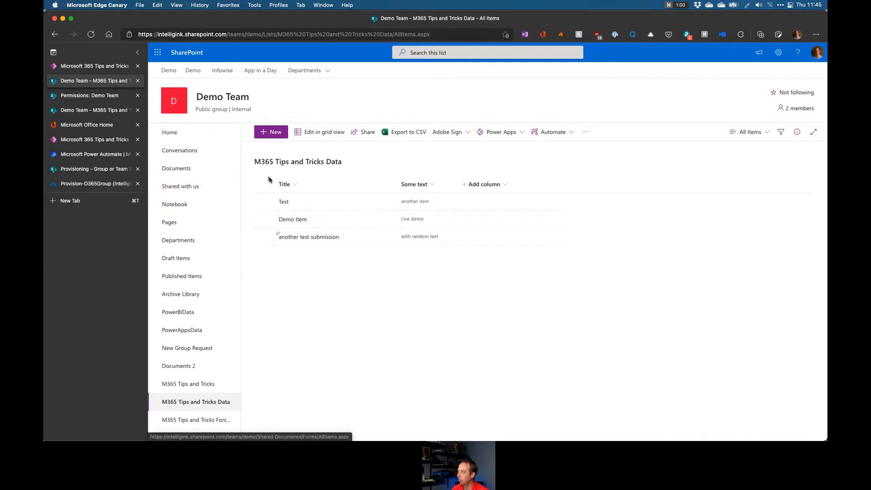
{"action": "left_click", "coordinate": [191, 384]}
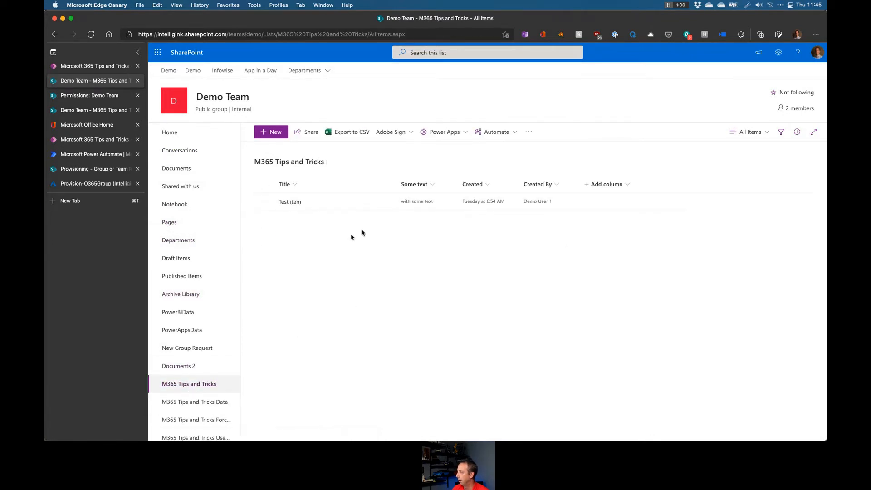
- Switch to Power Automate and show the cloud flows of the Office 365 Demos environment
{"action": "left_click", "coordinate": [91, 156]}
{"action": "left_click", "coordinate": [207, 121]}
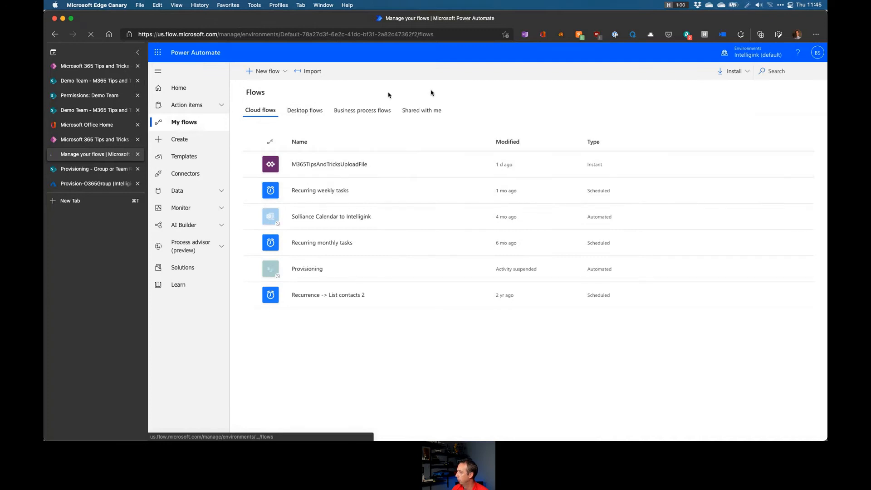
{"action": "left_click", "coordinate": [739, 55]}
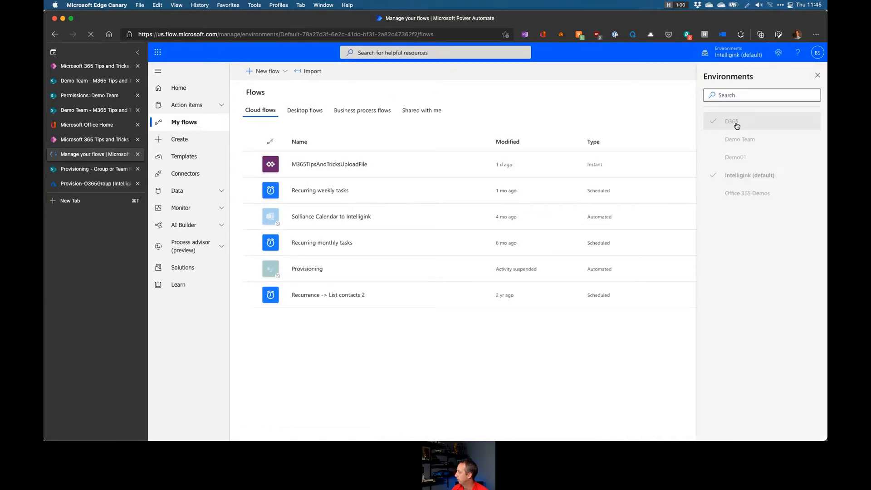
{"action": "left_click", "coordinate": [747, 192]}
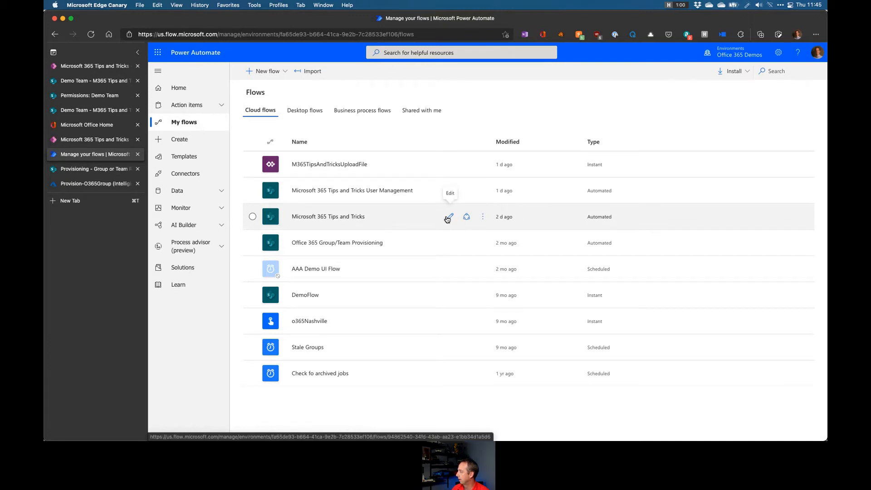
- Open the Microsoft 365 Tips and Tricks flow for editing, and inspect the settings and connection of its "When an item is created" trigger
{"action": "left_click", "coordinate": [450, 218]}
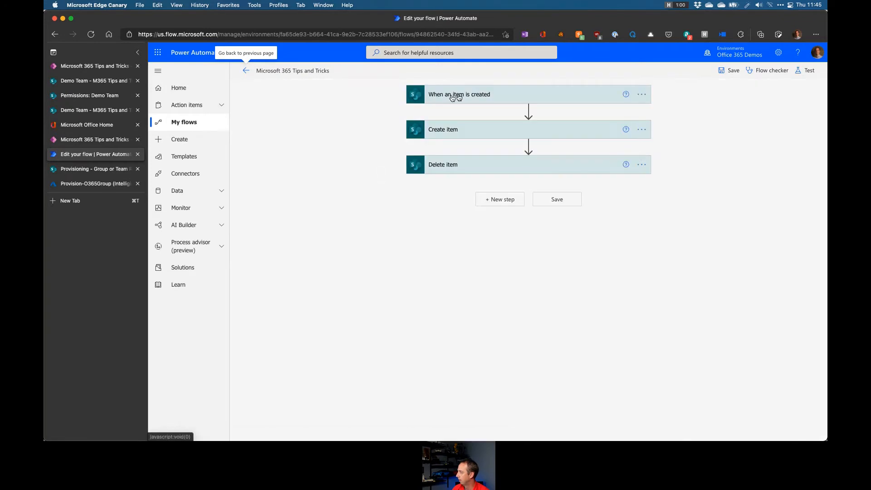
{"action": "left_click", "coordinate": [453, 96]}
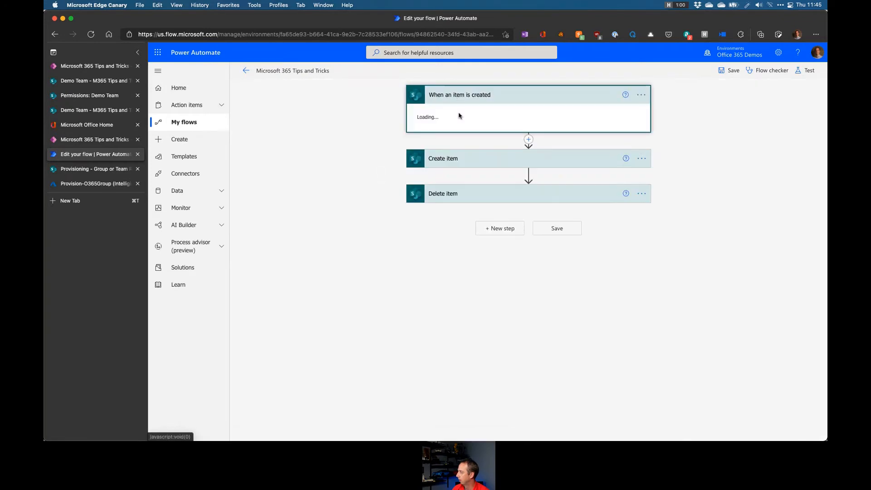
{"action": "left_click", "coordinate": [641, 95]}
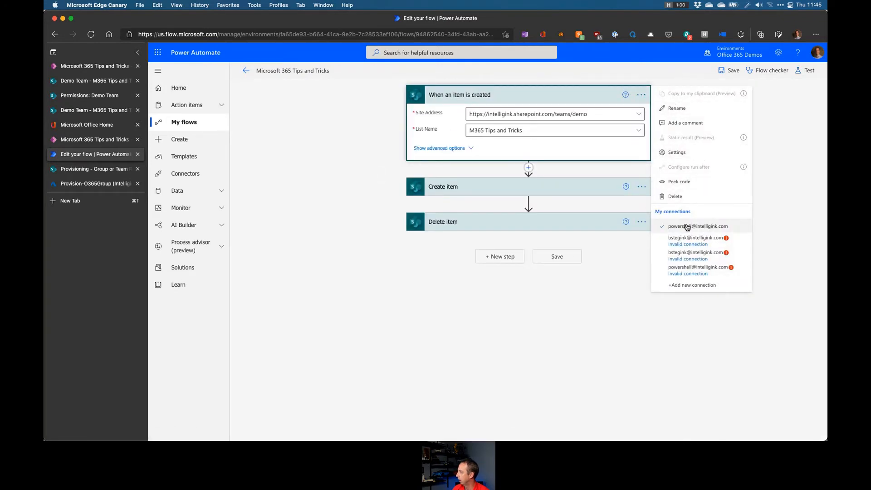
{"action": "left_click", "coordinate": [394, 286]}
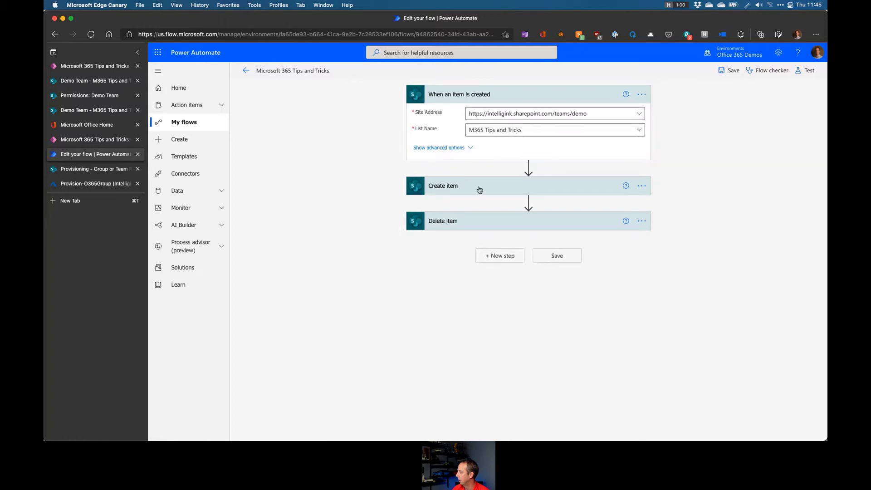
- Expand the flow's Create item and Delete item actions to inspect their site, list and field settings
{"action": "left_click", "coordinate": [527, 193]}
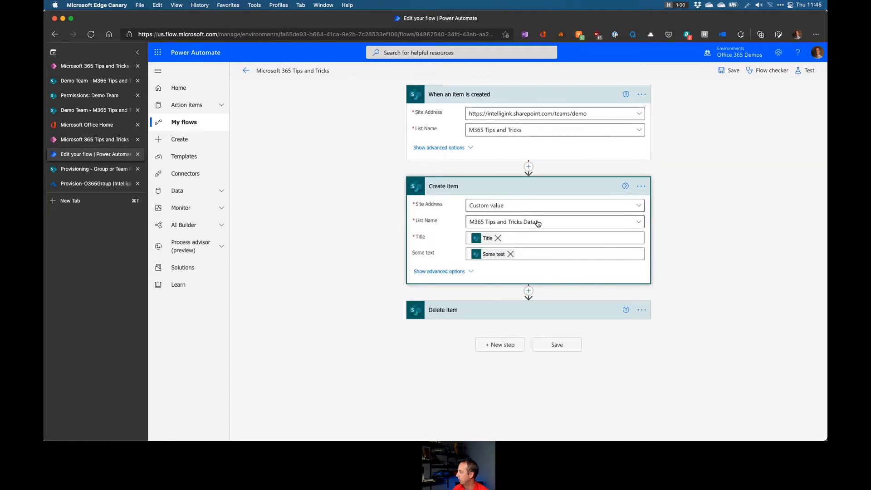
{"action": "left_click", "coordinate": [478, 312]}
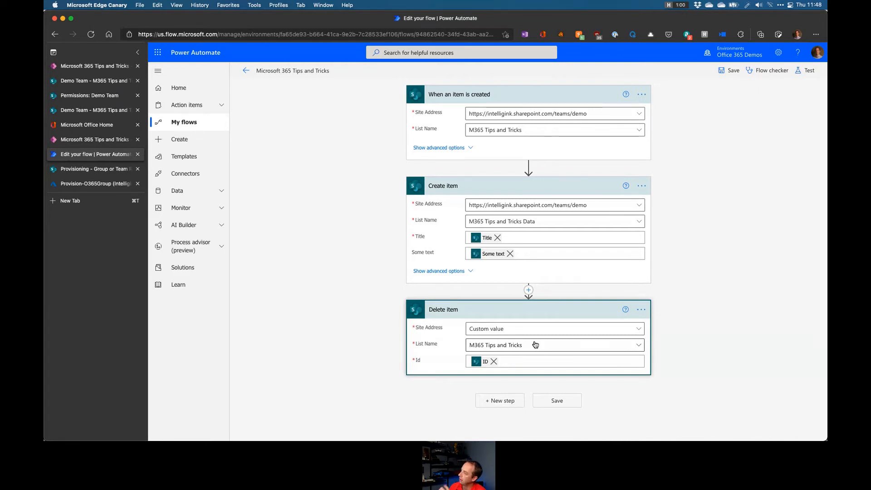
- Switch to the PowerPoint slide show and advance to the "Force them to Power Apps" slide
{"action": "mouse_move", "coordinate": [498, 438]}
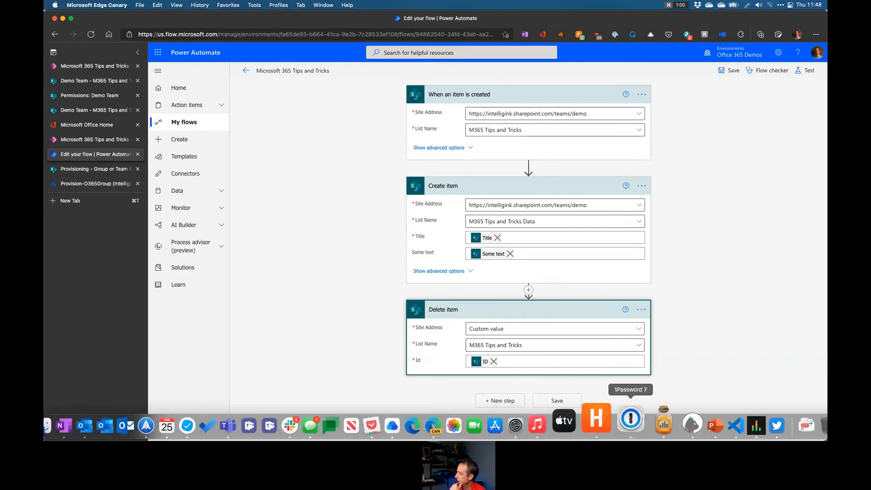
{"action": "left_click", "coordinate": [688, 434]}
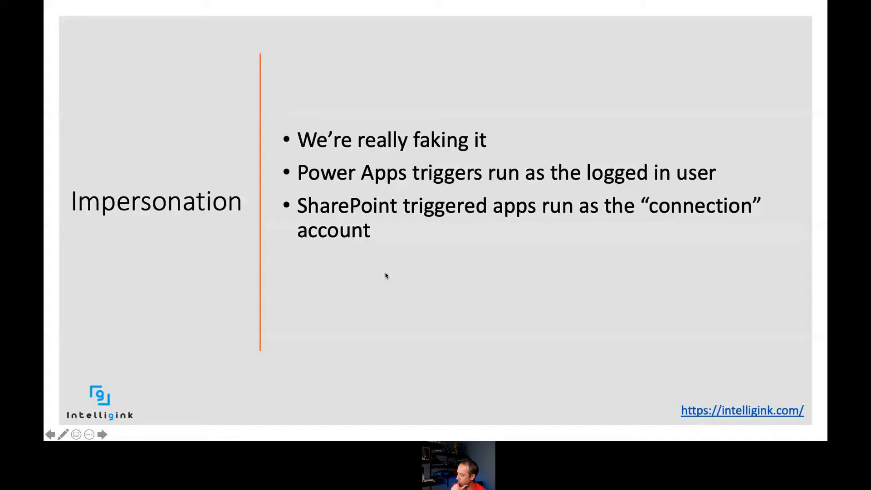
{"action": "key", "text": "Right"}
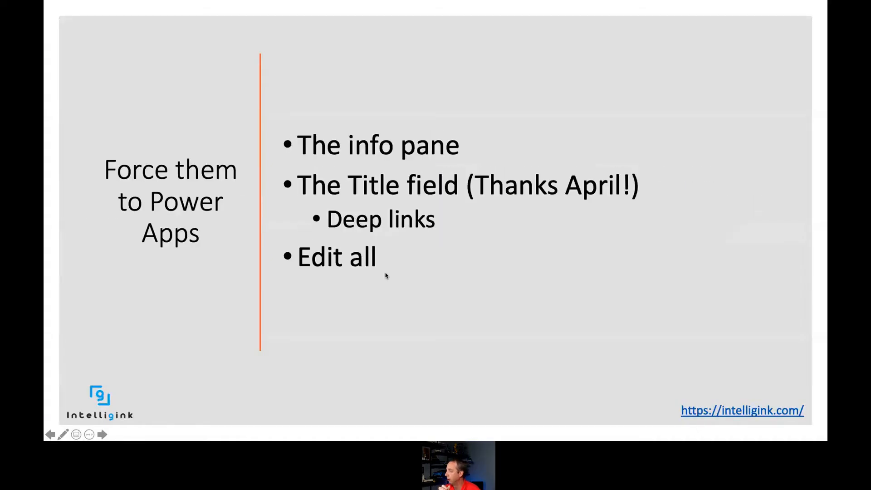
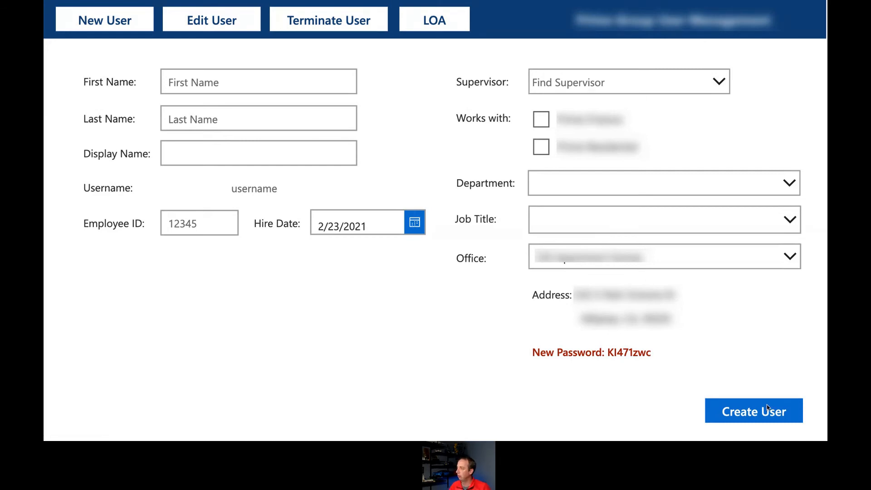
- Present the slides showing the New User, Edit User and LOA app screens, and end the slide show
{"action": "left_click", "coordinate": [764, 391]}
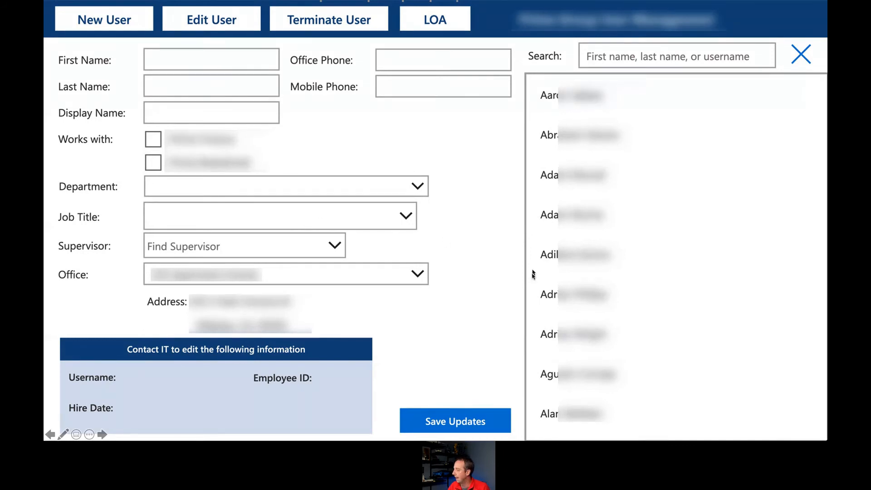
{"action": "left_click", "coordinate": [435, 408]}
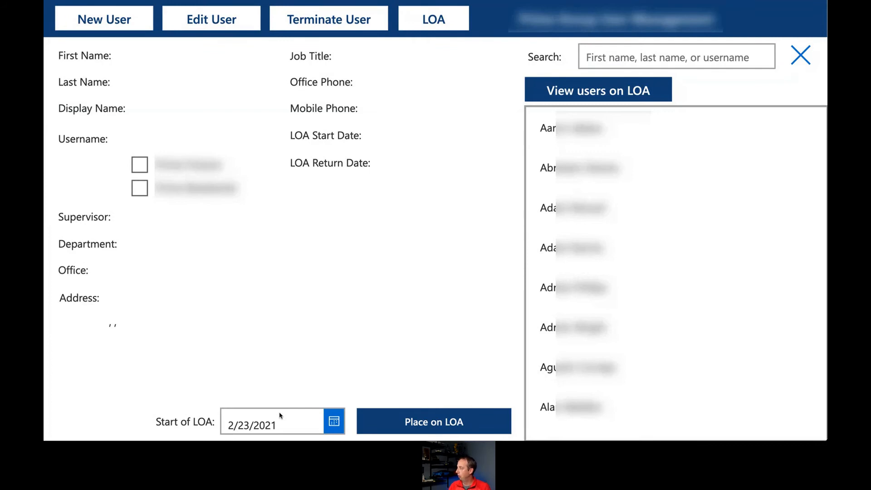
{"action": "key", "text": "Escape"}
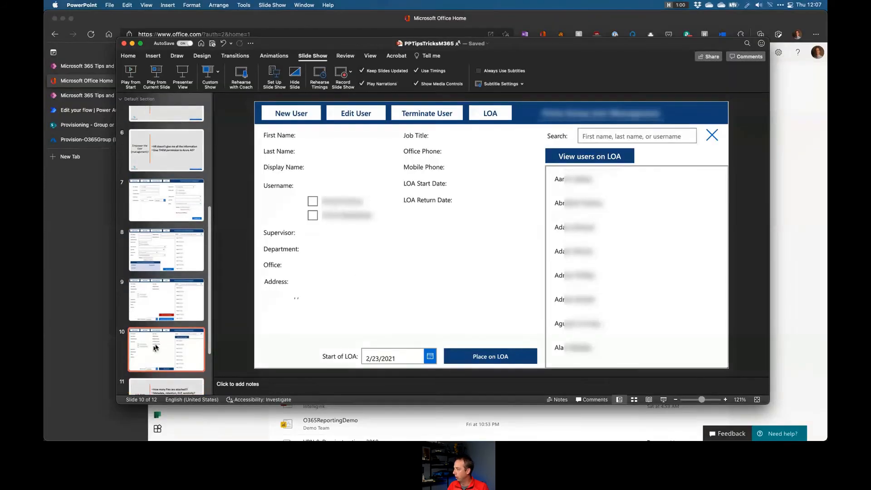
- Switch to the Microsoft 365 Tips and Tricks app in Edge and enter display name NOVA Demo User, first name NOVA and last name Demo-User
{"action": "left_click", "coordinate": [792, 177]}
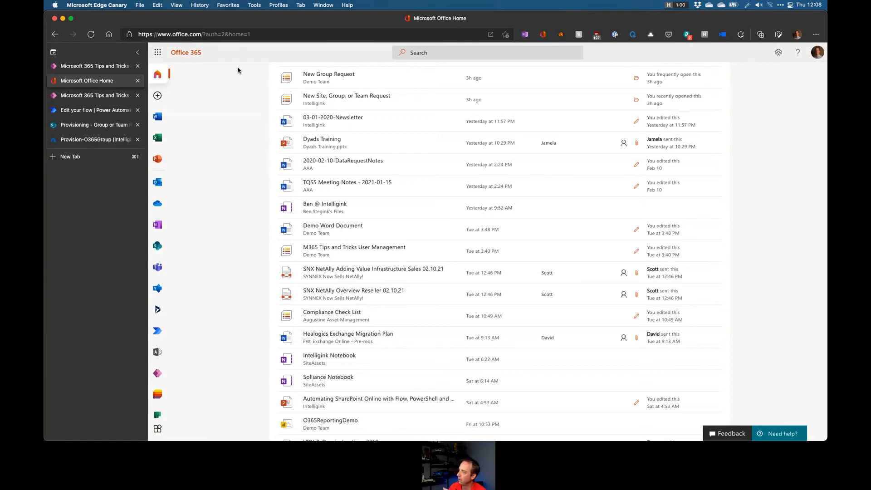
{"action": "left_click", "coordinate": [86, 66]}
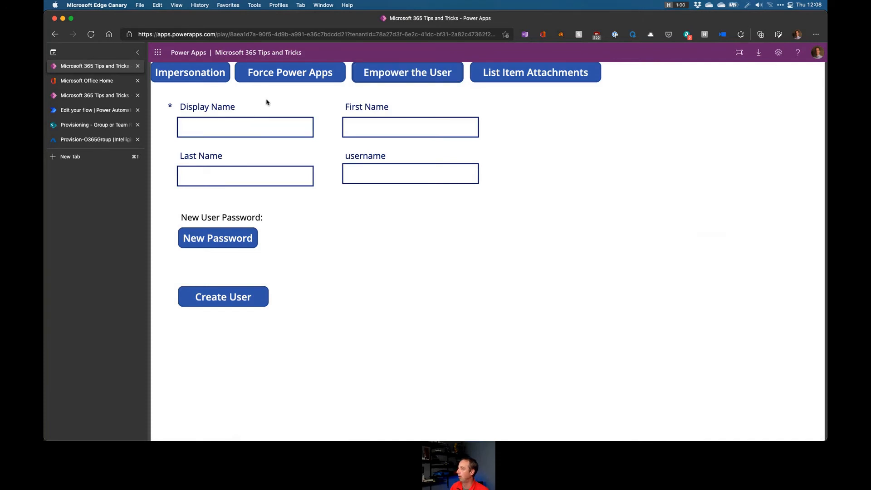
{"action": "left_click", "coordinate": [262, 131]}
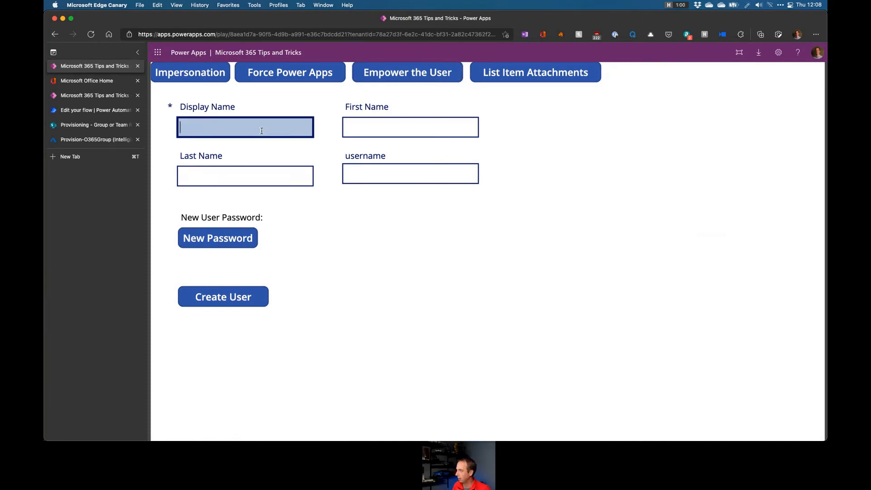
{"action": "type", "text": "NOVA Demo User"}
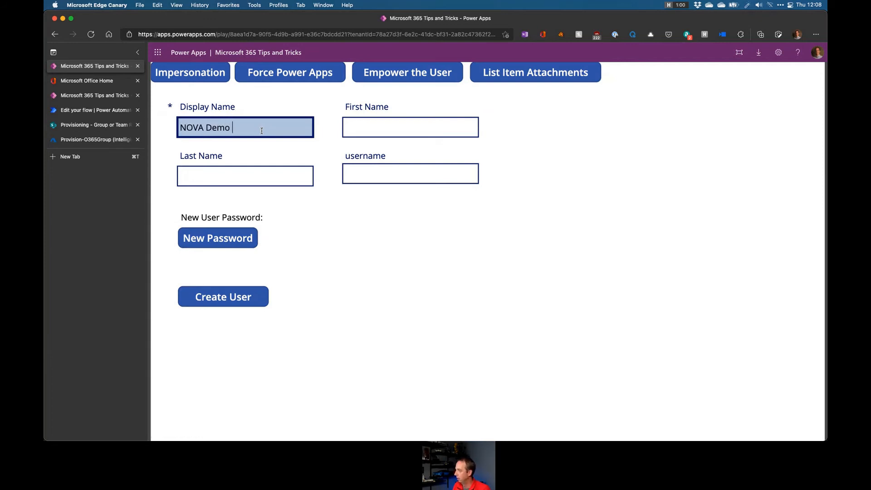
{"action": "key", "text": "Tab"}
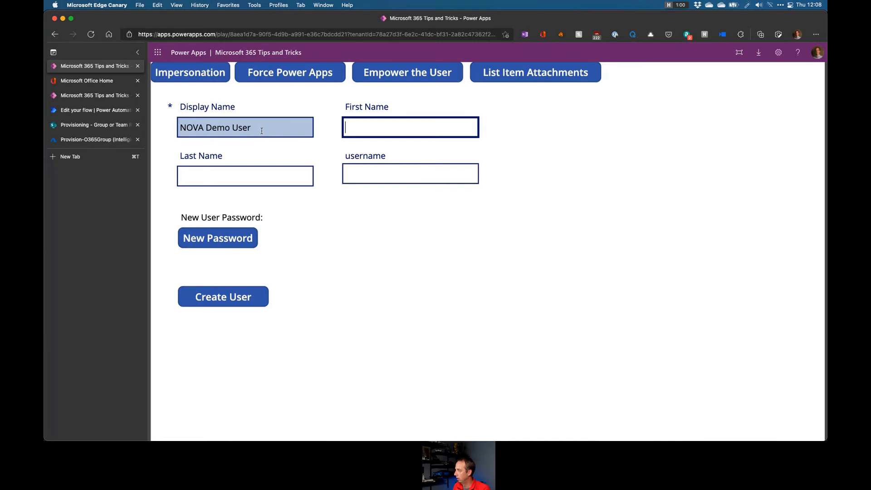
{"action": "type", "text": "NOVEA"}
{"action": "key", "text": "Tab"}
{"action": "type", "text": "Demo-User"}
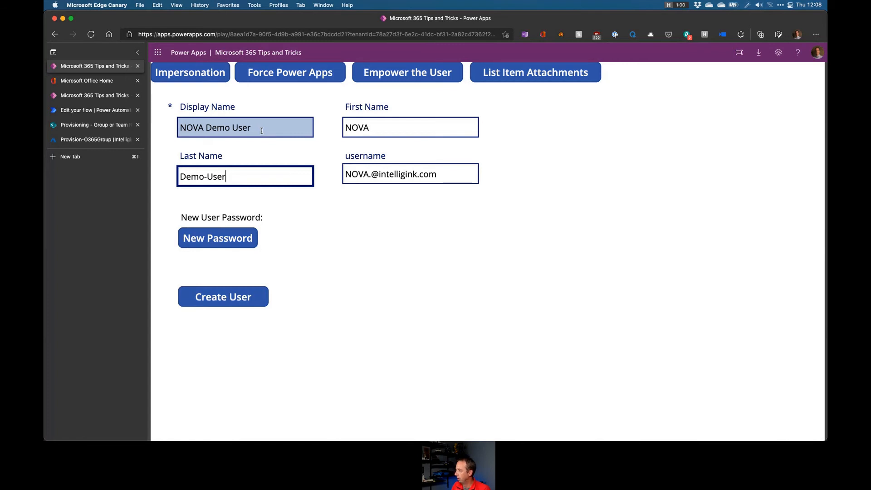
{"action": "left_click", "coordinate": [400, 196]}
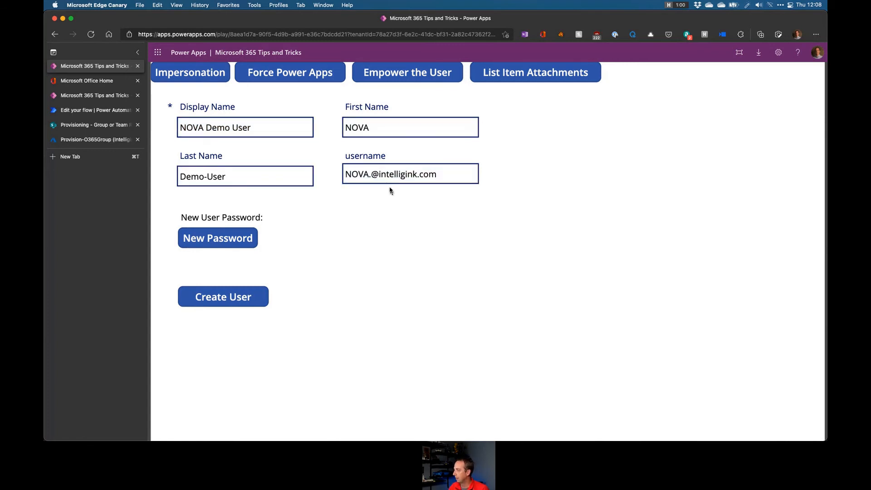
{"action": "left_click_drag", "start_coordinate": [398, 175], "coordinate": [420, 175]}
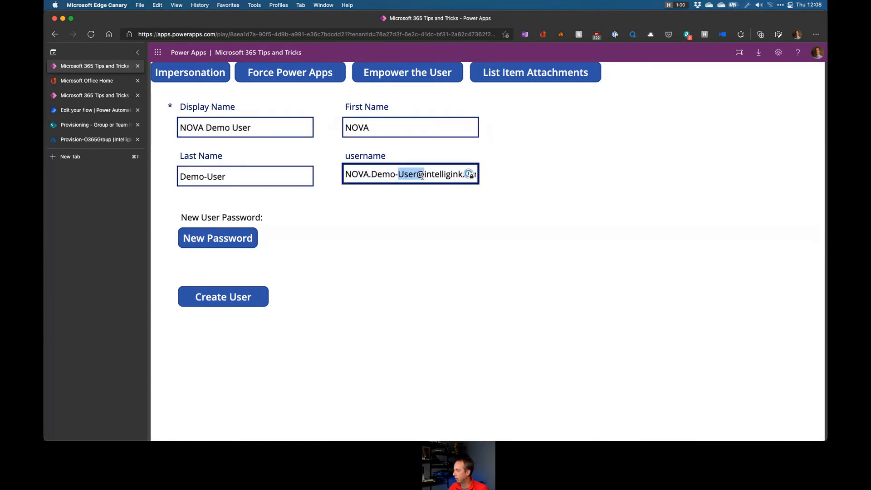
{"action": "left_click", "coordinate": [410, 192]}
- Generate a series of random passwords for the new user, and create the user with the last one
{"action": "left_click", "coordinate": [209, 236]}
{"action": "left_click", "coordinate": [210, 236]}
{"action": "left_click", "coordinate": [210, 236]}
{"action": "left_click", "coordinate": [209, 237]}
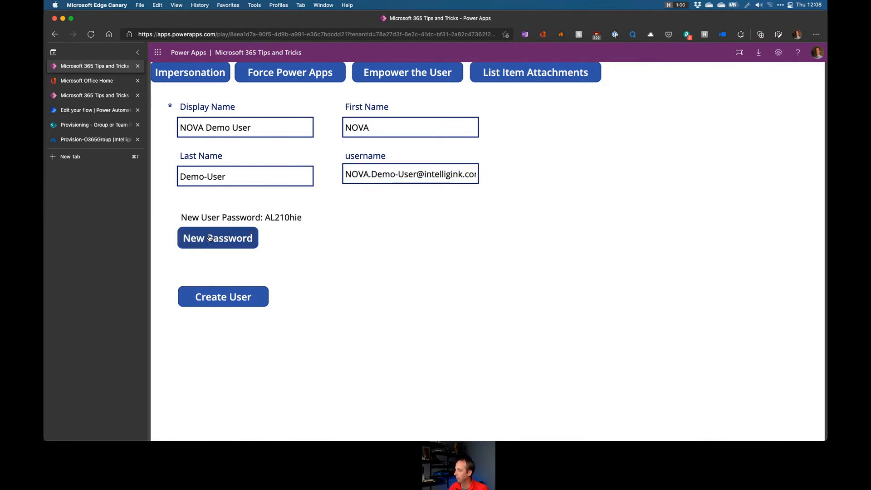
{"action": "left_click", "coordinate": [210, 237]}
{"action": "left_click", "coordinate": [210, 237]}
{"action": "left_click", "coordinate": [211, 236]}
{"action": "left_click", "coordinate": [212, 236]}
{"action": "left_click", "coordinate": [213, 236]}
{"action": "left_click_drag", "start_coordinate": [269, 217], "coordinate": [281, 217]}
{"action": "left_click", "coordinate": [280, 216]}
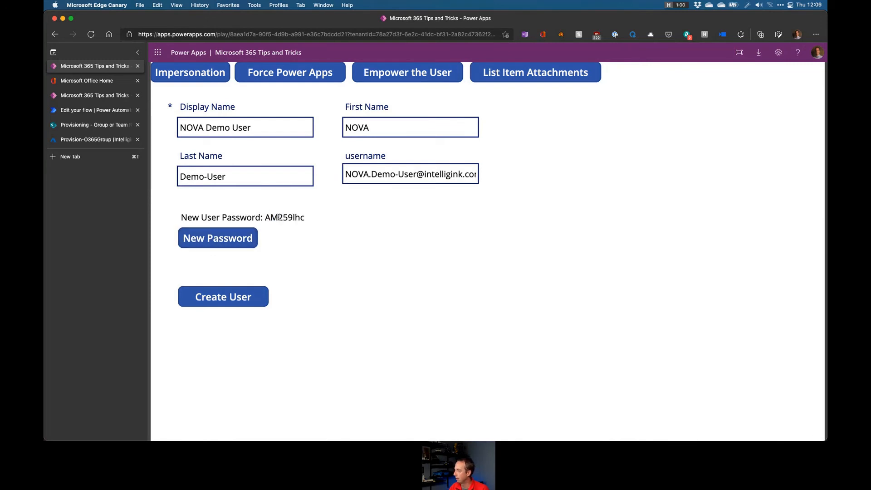
{"action": "left_click", "coordinate": [236, 235]}
{"action": "left_click", "coordinate": [234, 236]}
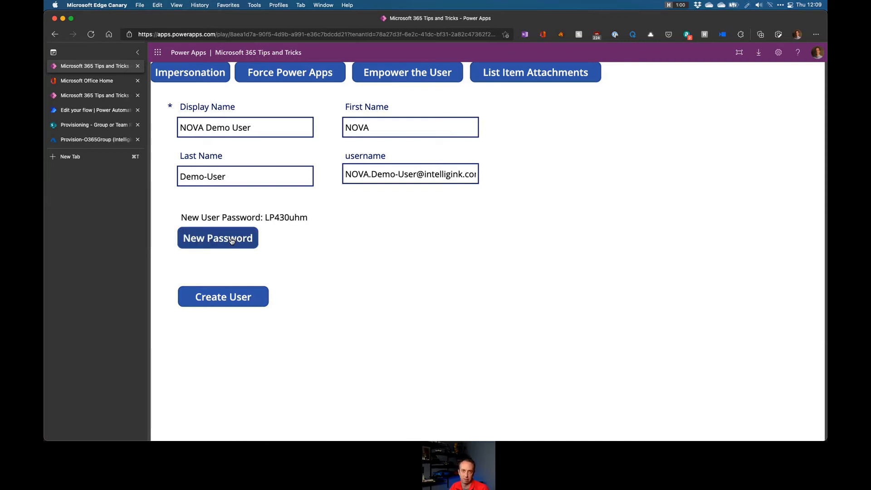
{"action": "left_click", "coordinate": [232, 239]}
{"action": "left_click", "coordinate": [231, 239]}
{"action": "left_click", "coordinate": [232, 240]}
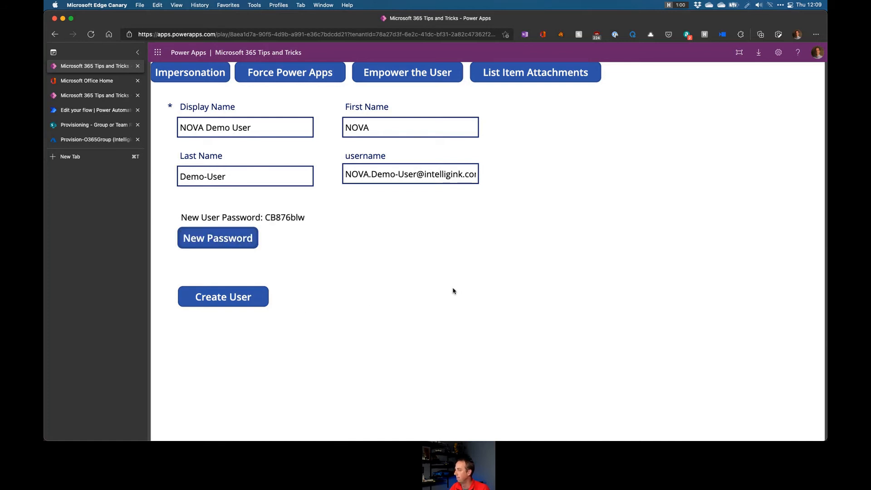
{"action": "left_click", "coordinate": [223, 237]}
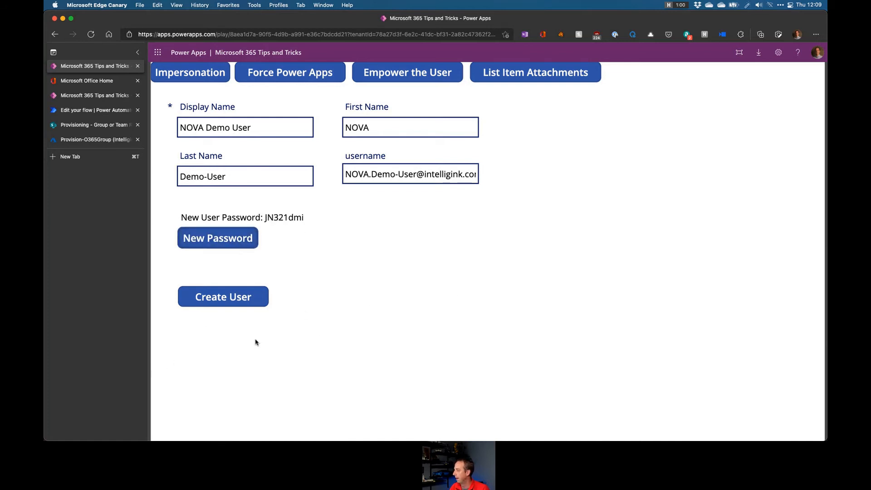
{"action": "left_click", "coordinate": [219, 305]}
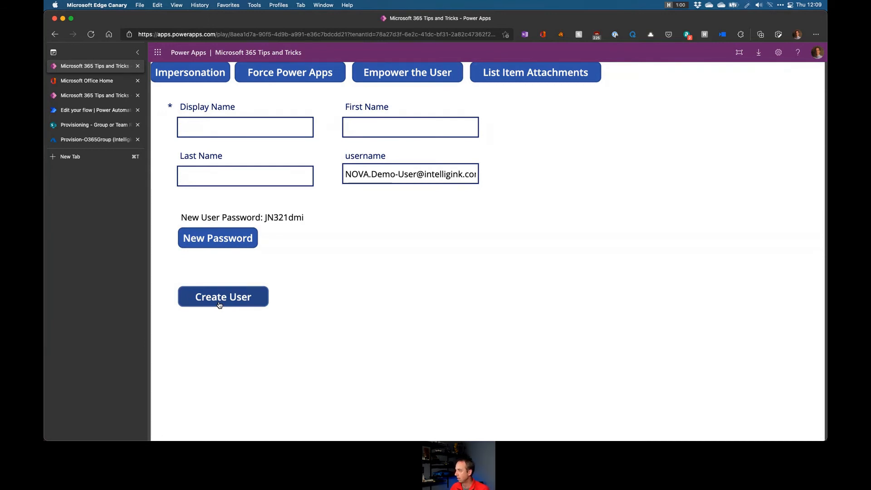
- Switch to the app in Power Apps Studio, collapse the ForcePowerApps screen in the tree and select the EmpowerUser screen
{"action": "left_click", "coordinate": [85, 95]}
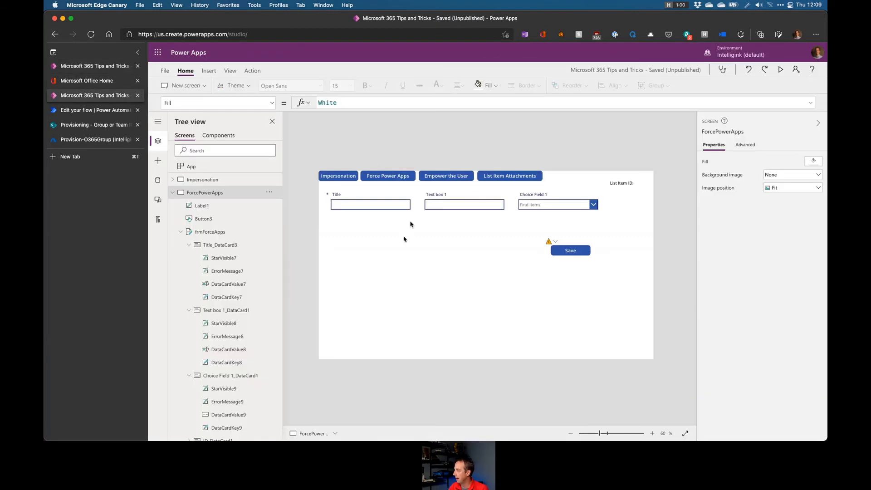
{"action": "left_click", "coordinate": [449, 177], "text": "alt"}
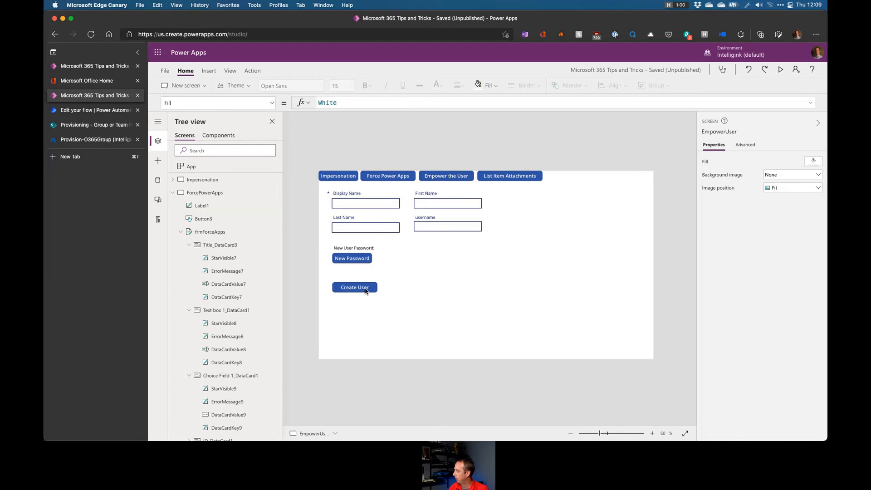
{"action": "left_click", "coordinate": [157, 121]}
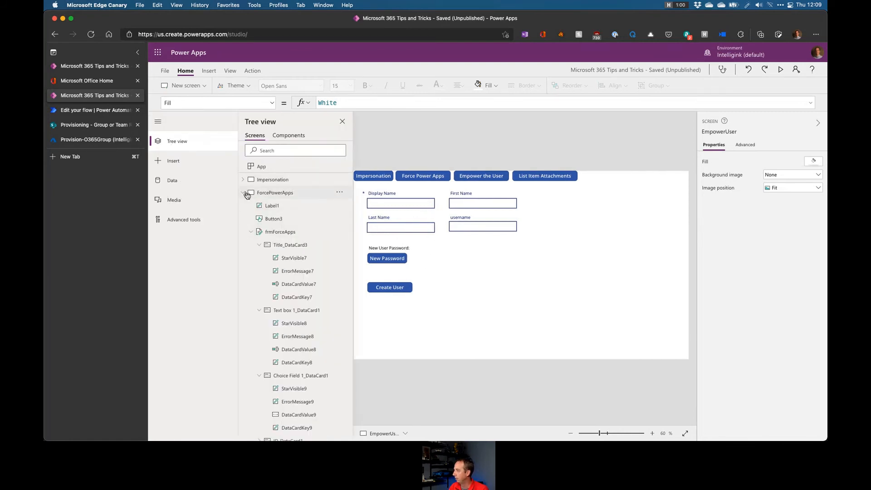
{"action": "left_click", "coordinate": [245, 193]}
{"action": "left_click", "coordinate": [244, 193]}
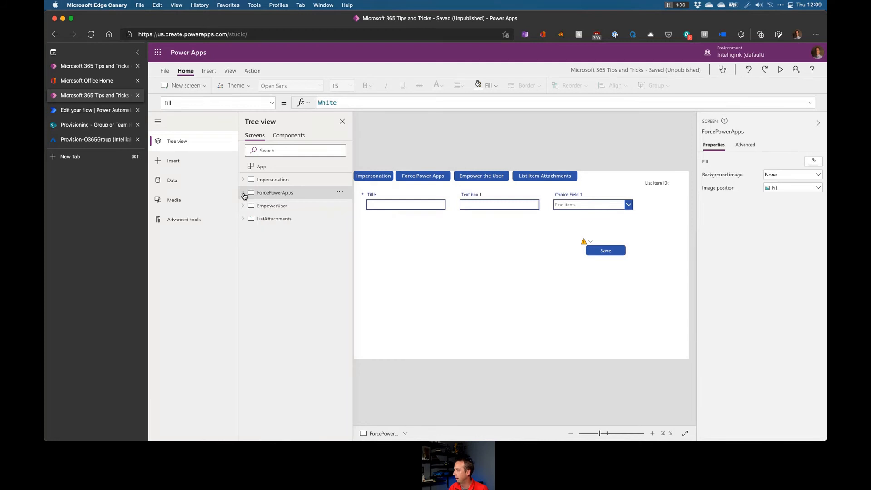
{"action": "left_click", "coordinate": [276, 210]}
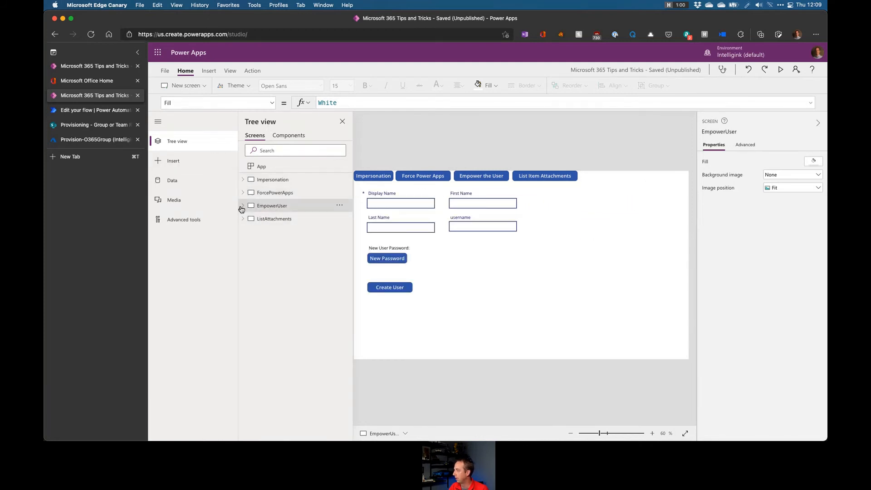
- Show the EmpowerUser screen's OnVisible formula and examine the Set statements defining the upper-case, lower-case, numeric and combined password characters
{"action": "left_click", "coordinate": [273, 104]}
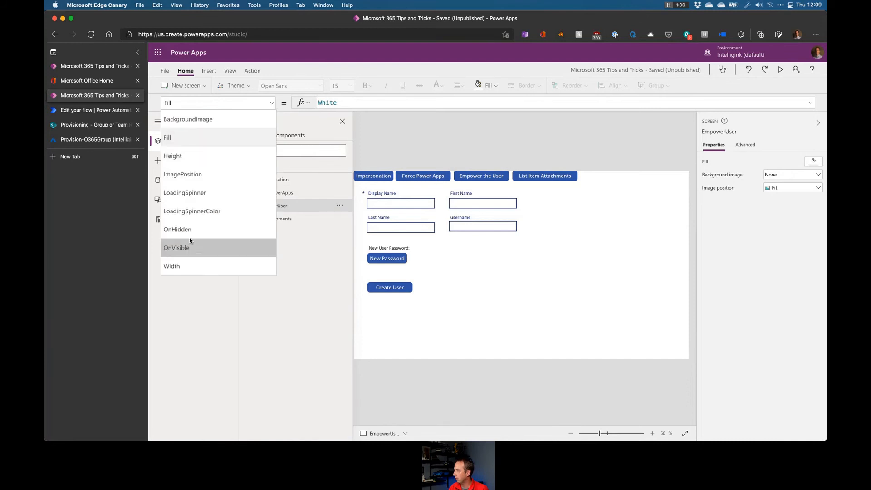
{"action": "left_click", "coordinate": [188, 251]}
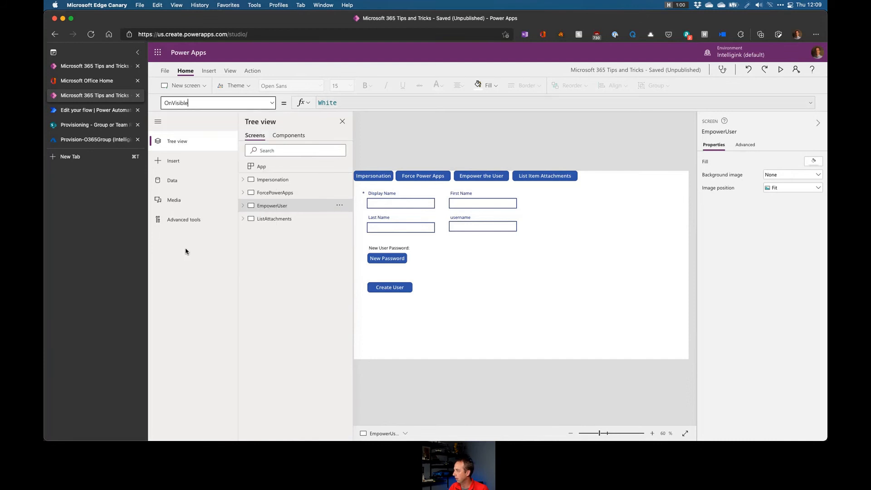
{"action": "left_click", "coordinate": [810, 107]}
{"action": "scroll", "coordinate": [440, 166], "scroll_direction": "down", "scroll_amount": 1}
{"action": "scroll", "coordinate": [403, 146], "scroll_direction": "up", "scroll_amount": 1}
{"action": "scroll", "coordinate": [382, 137], "scroll_direction": "down", "scroll_amount": 1}
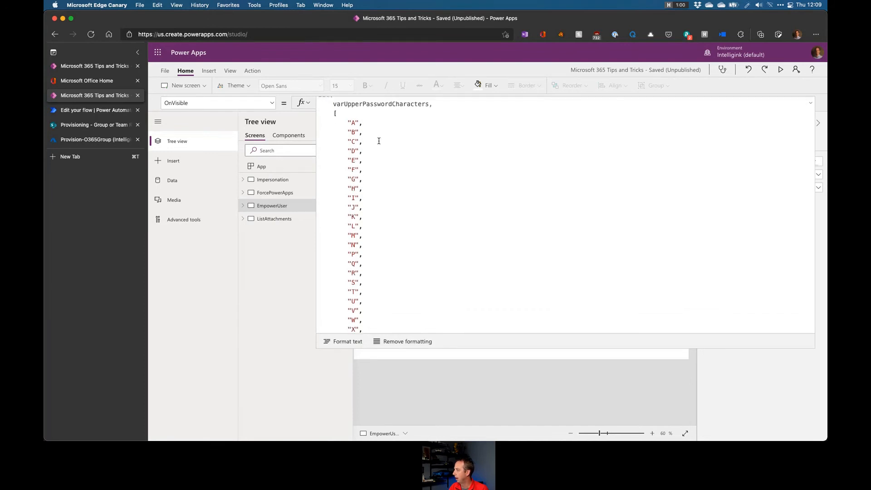
{"action": "scroll", "coordinate": [379, 141], "scroll_direction": "down", "scroll_amount": 10}
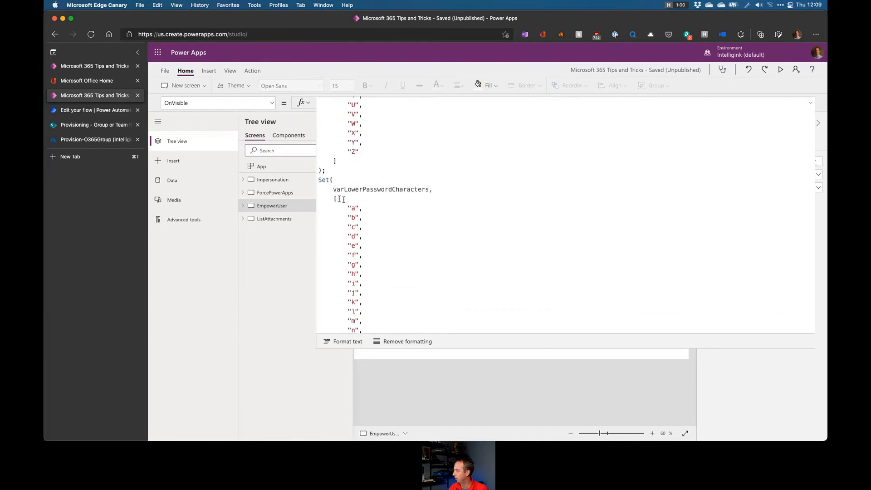
{"action": "scroll", "coordinate": [340, 197], "scroll_direction": "down", "scroll_amount": 5}
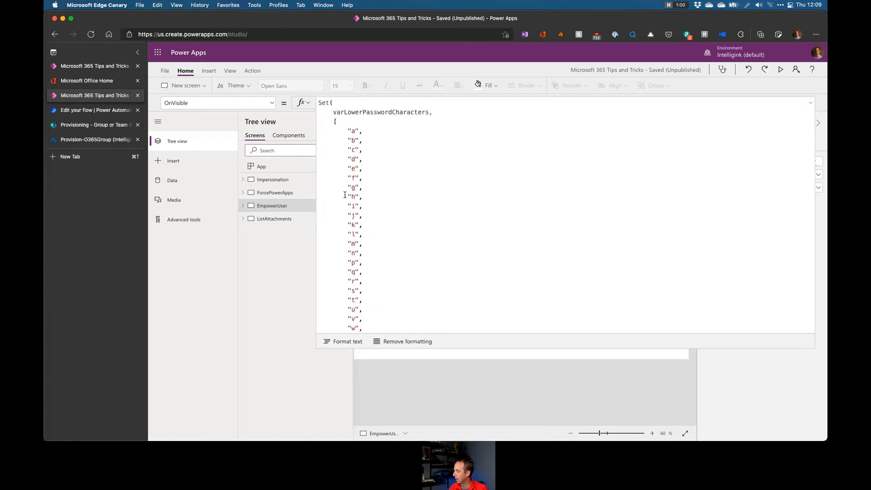
{"action": "scroll", "coordinate": [346, 197], "scroll_direction": "down", "scroll_amount": 9}
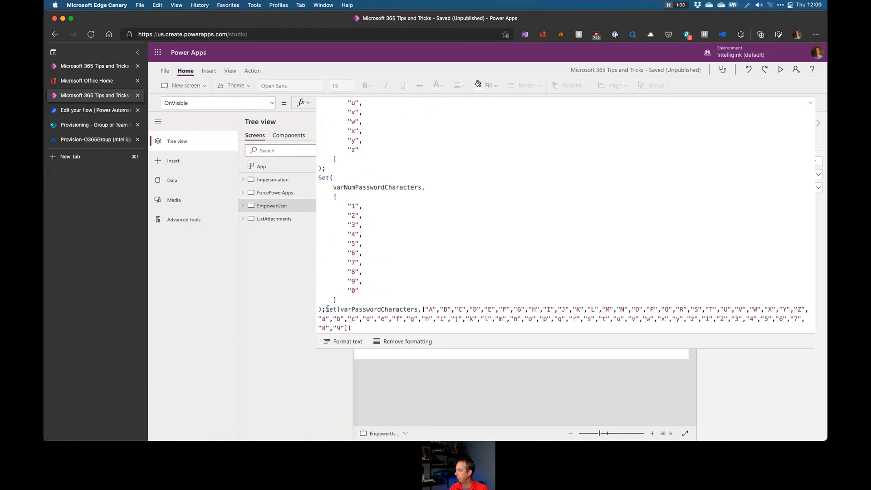
{"action": "left_click_drag", "start_coordinate": [326, 309], "coordinate": [355, 319]}
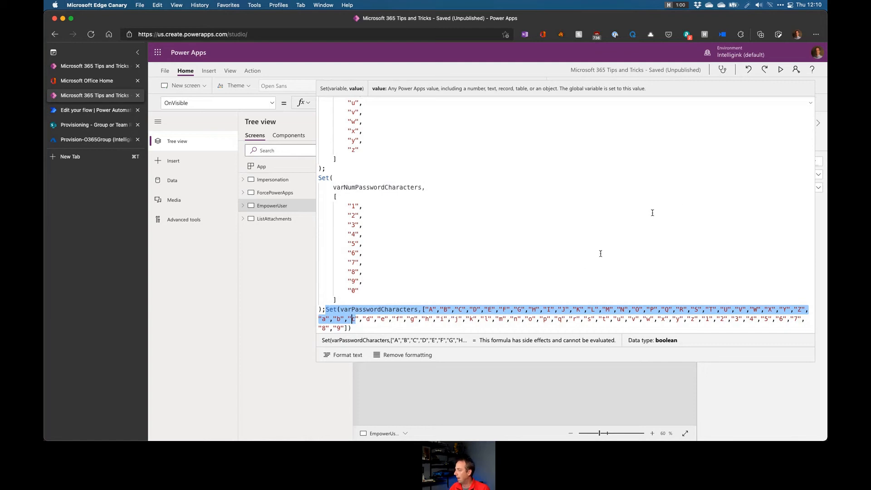
- Collapse the OnVisible formula, select the New Password button on the EmpowerUser screen and expand its full OnSelect formula
{"action": "left_click", "coordinate": [810, 102]}
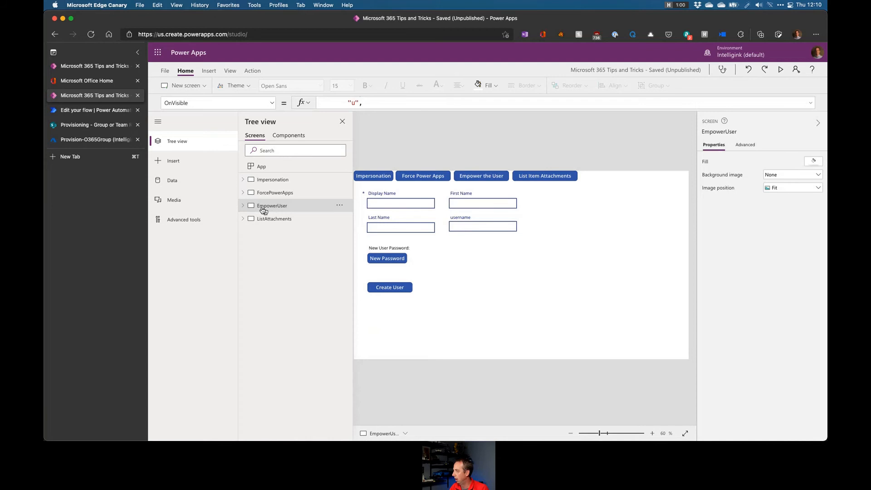
{"action": "left_click", "coordinate": [236, 206]}
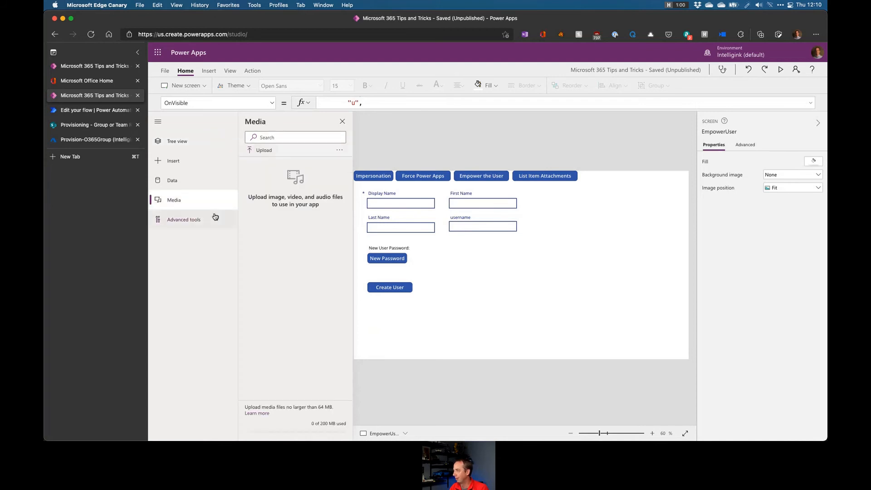
{"action": "left_click", "coordinate": [183, 140]}
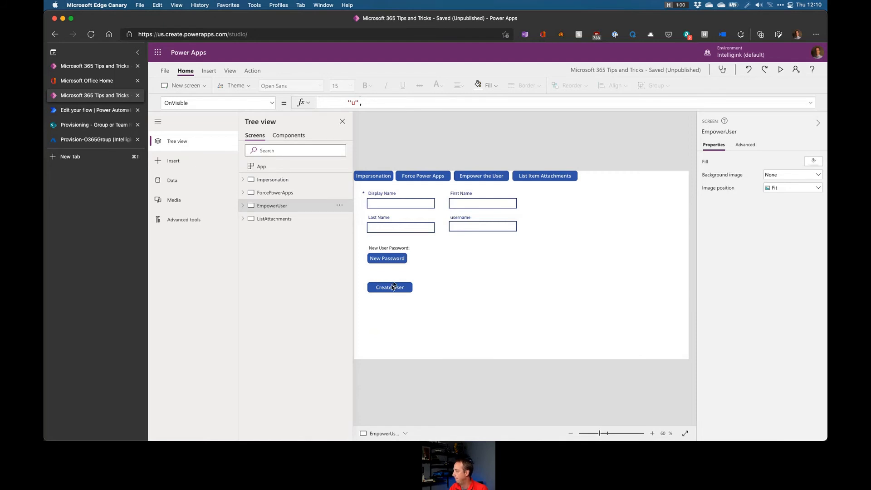
{"action": "left_click", "coordinate": [395, 258]}
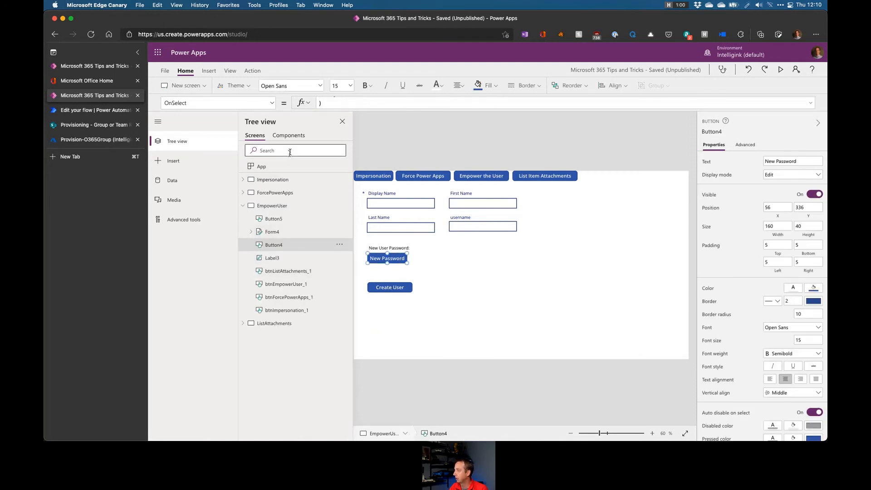
{"action": "left_click", "coordinate": [810, 102]}
- Examine the UpdateContext statements that shuffle and concatenate the upper-case, lower-case and numeric password characters
{"action": "scroll", "coordinate": [414, 148], "scroll_direction": "up", "scroll_amount": 3}
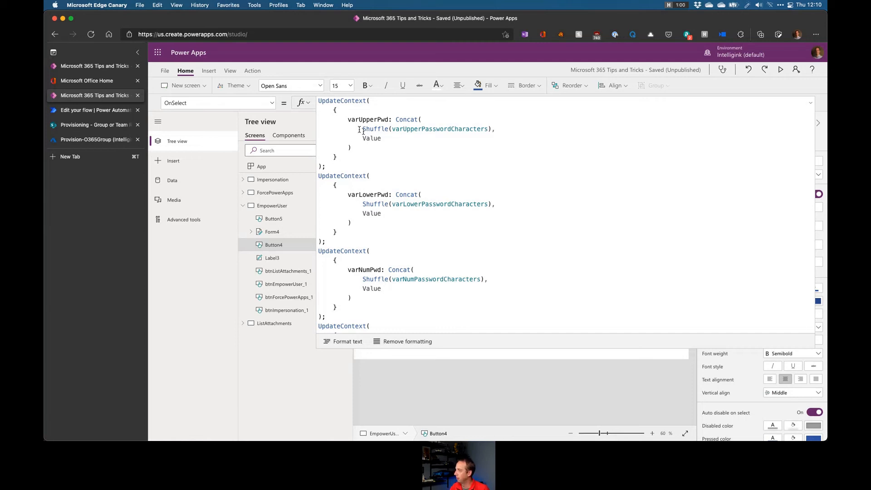
{"action": "left_click_drag", "start_coordinate": [364, 129], "coordinate": [496, 129]}
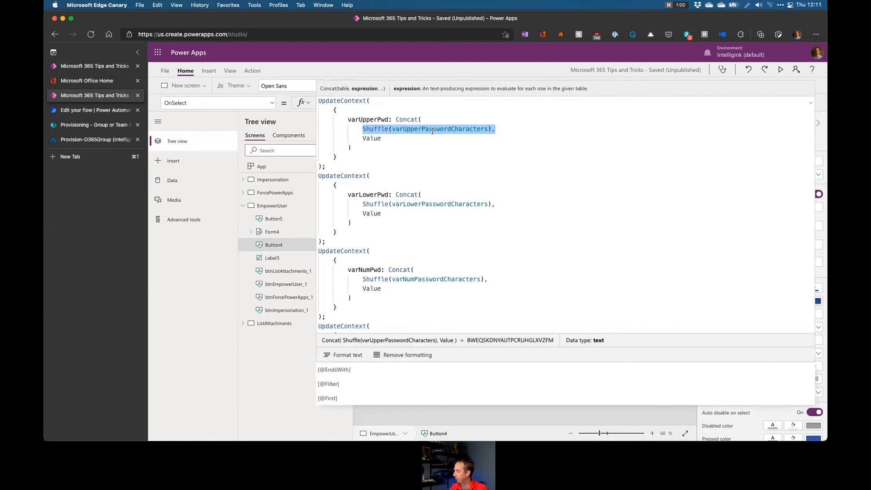
{"action": "scroll", "coordinate": [393, 168], "scroll_direction": "down", "scroll_amount": 2}
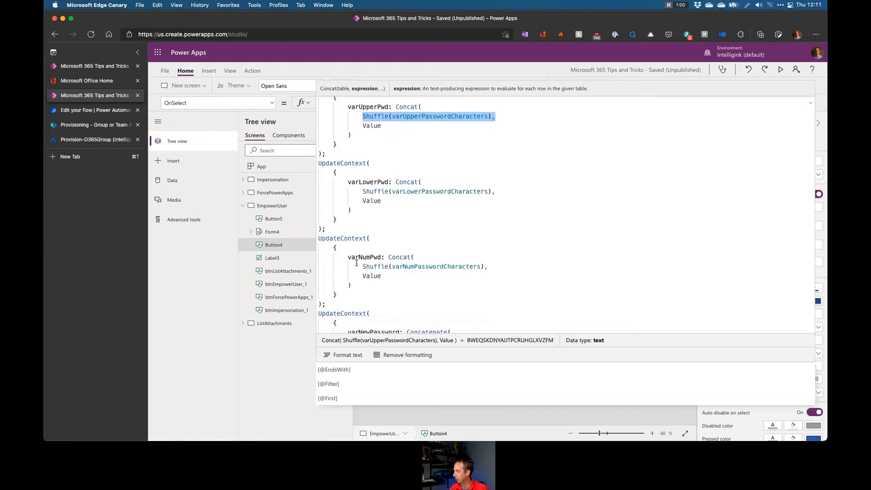
{"action": "scroll", "coordinate": [435, 257], "scroll_direction": "down", "scroll_amount": 3}
{"action": "scroll", "coordinate": [434, 258], "scroll_direction": "down", "scroll_amount": 6}
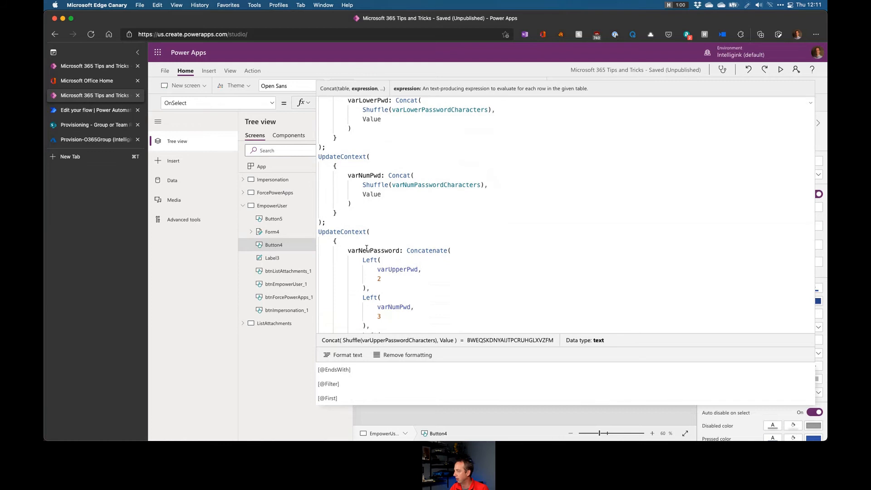
{"action": "scroll", "coordinate": [366, 248], "scroll_direction": "down", "scroll_amount": 1}
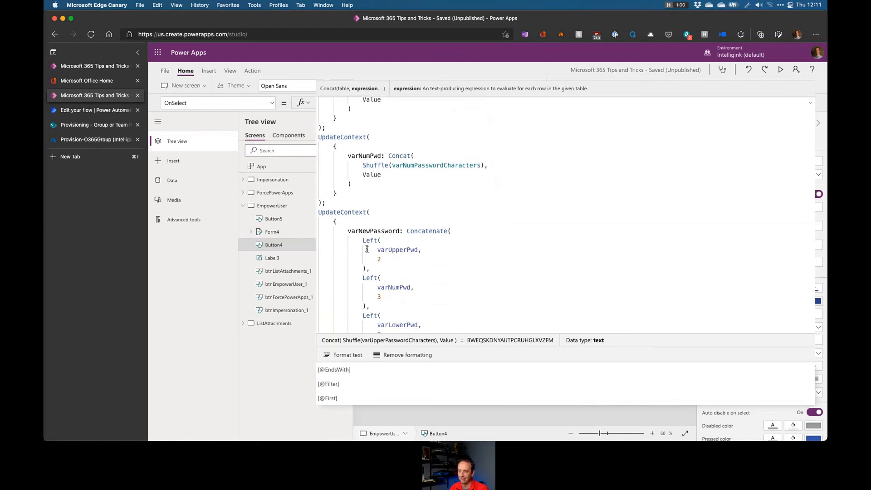
{"action": "scroll", "coordinate": [368, 250], "scroll_direction": "up", "scroll_amount": 4}
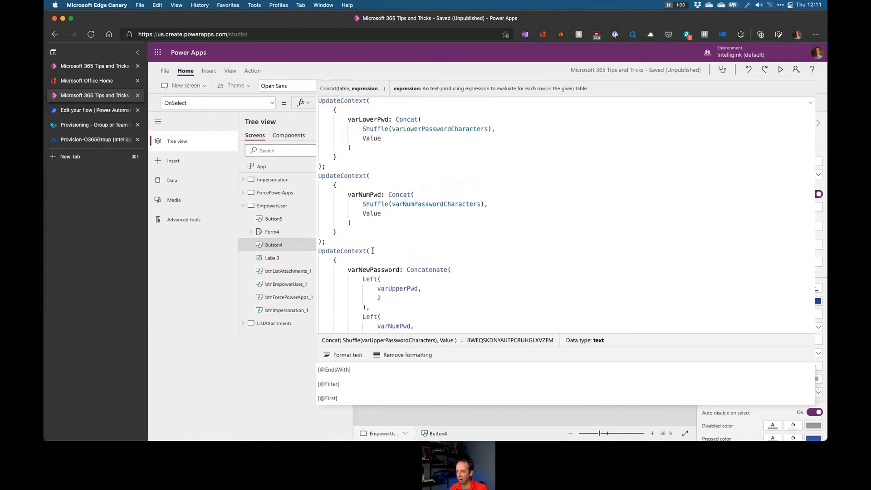
{"action": "scroll", "coordinate": [372, 250], "scroll_direction": "down", "scroll_amount": 5}
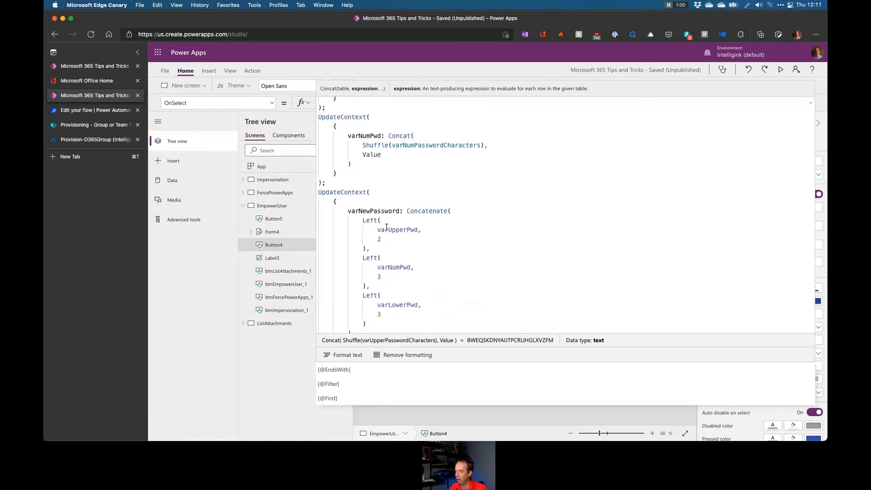
{"action": "scroll", "coordinate": [386, 227], "scroll_direction": "down", "scroll_amount": 2}
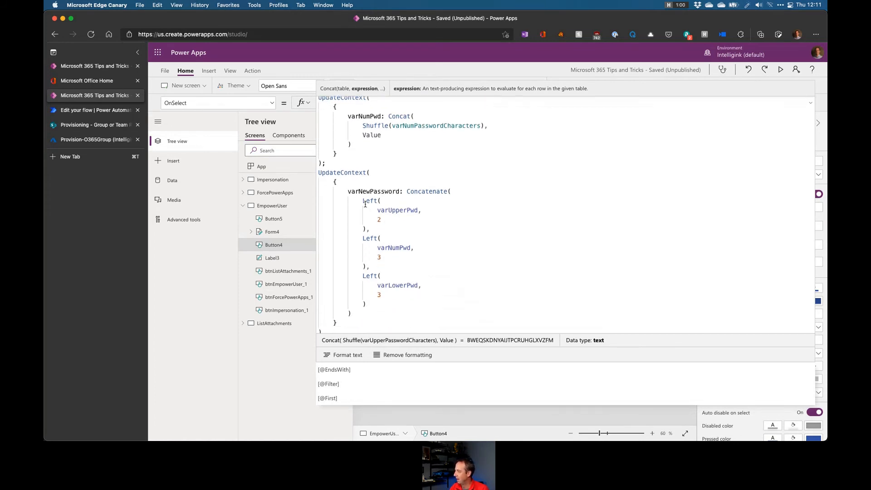
- Examine how varNewPassword combines varUpperPwd, varNumPwd and varLowerPwd, and show the Create User button's OnSelect formula
{"action": "left_click_drag", "start_coordinate": [378, 209], "coordinate": [416, 211]}
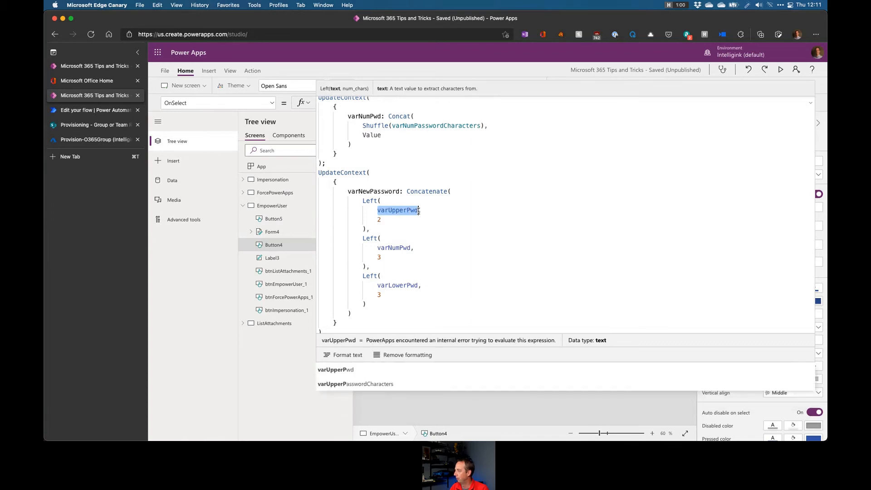
{"action": "left_click_drag", "start_coordinate": [378, 248], "coordinate": [412, 248]}
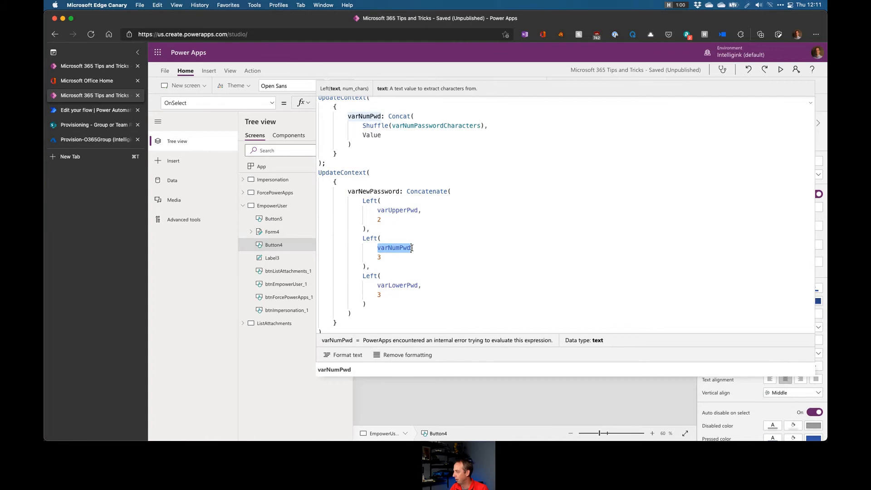
{"action": "left_click_drag", "start_coordinate": [377, 285], "coordinate": [421, 280]}
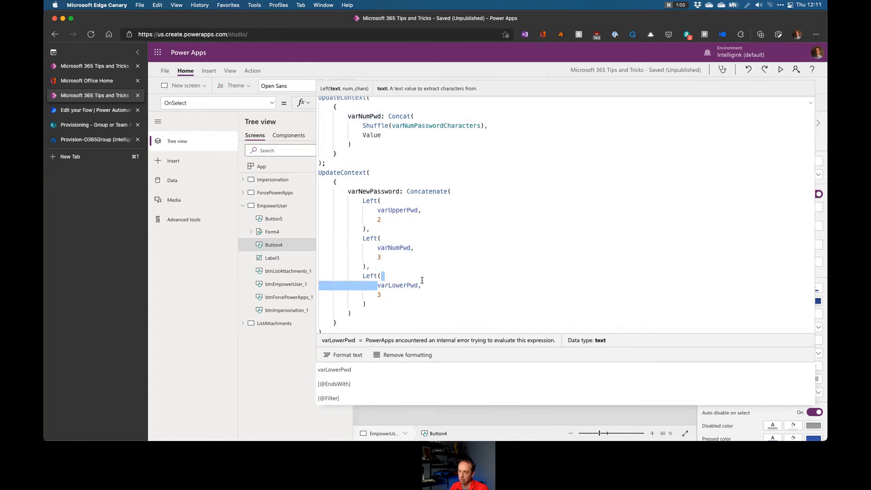
{"action": "left_click", "coordinate": [391, 304]}
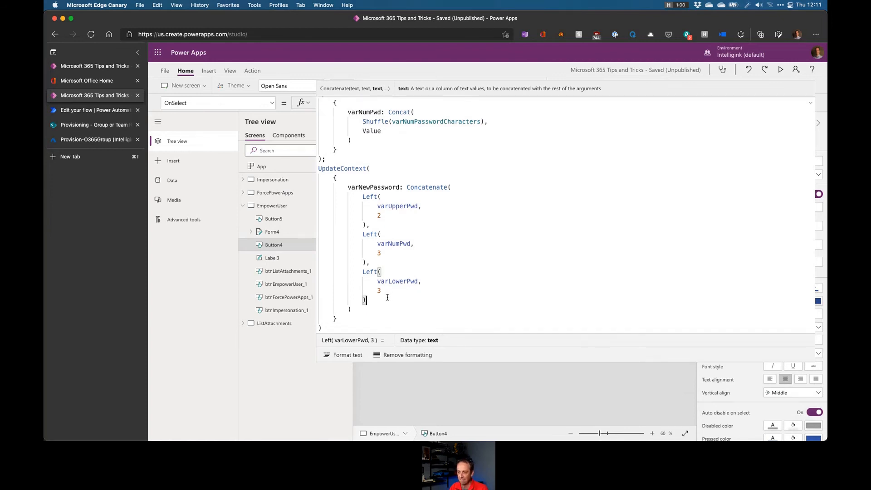
{"action": "scroll", "coordinate": [390, 290], "scroll_direction": "up", "scroll_amount": 6}
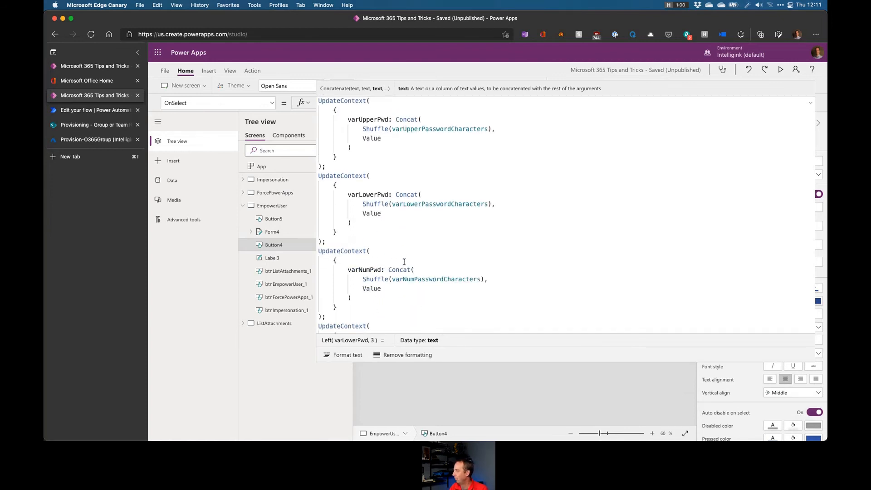
{"action": "scroll", "coordinate": [405, 254], "scroll_direction": "down", "scroll_amount": 6}
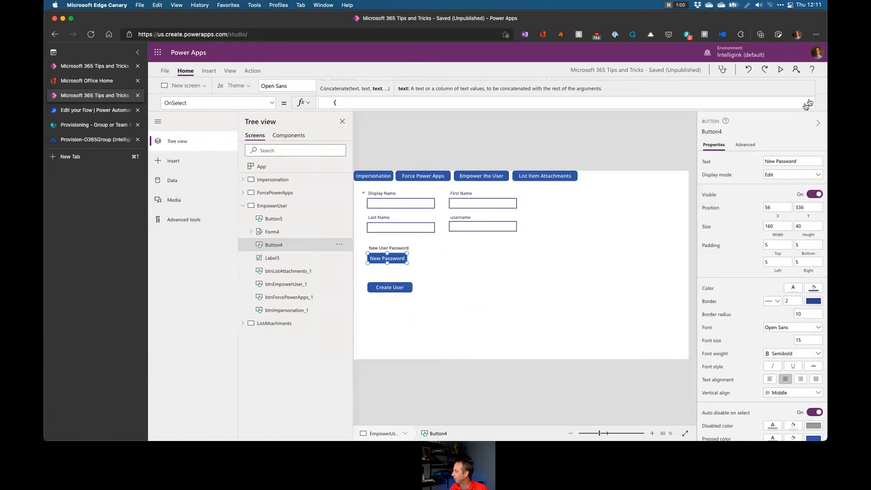
{"action": "left_click", "coordinate": [390, 287]}
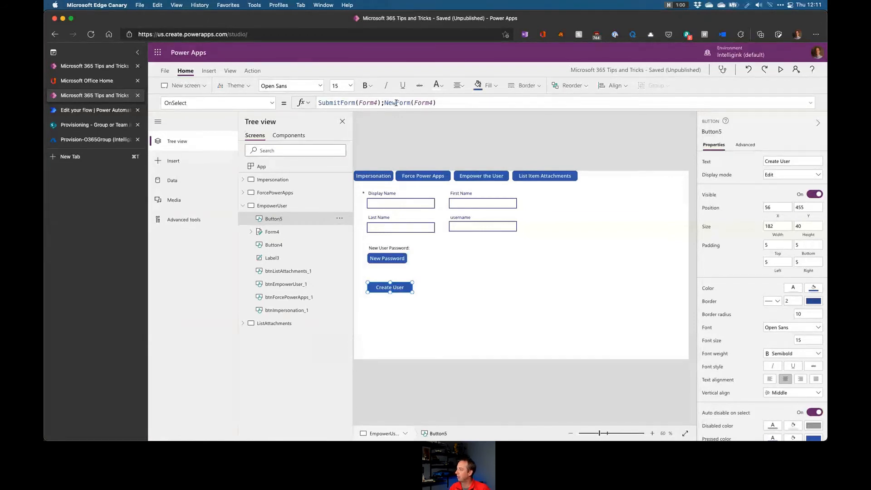
{"action": "left_click", "coordinate": [105, 129]}
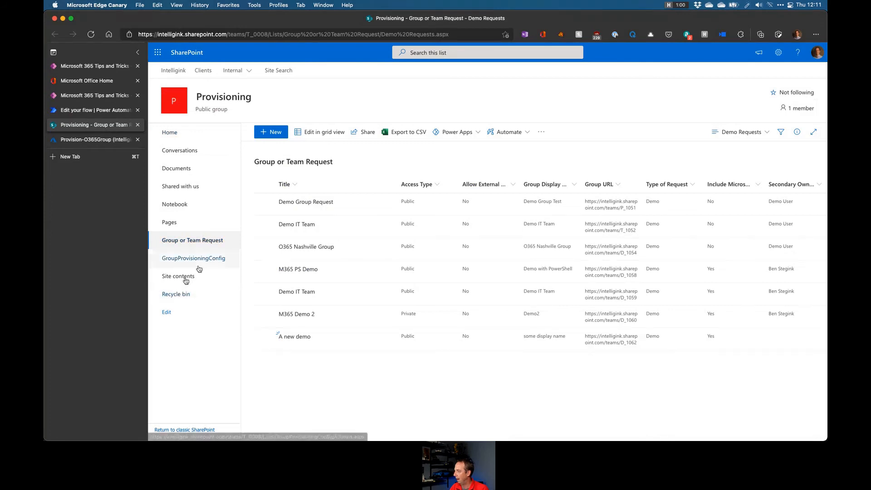
{"action": "left_click", "coordinate": [90, 111]}
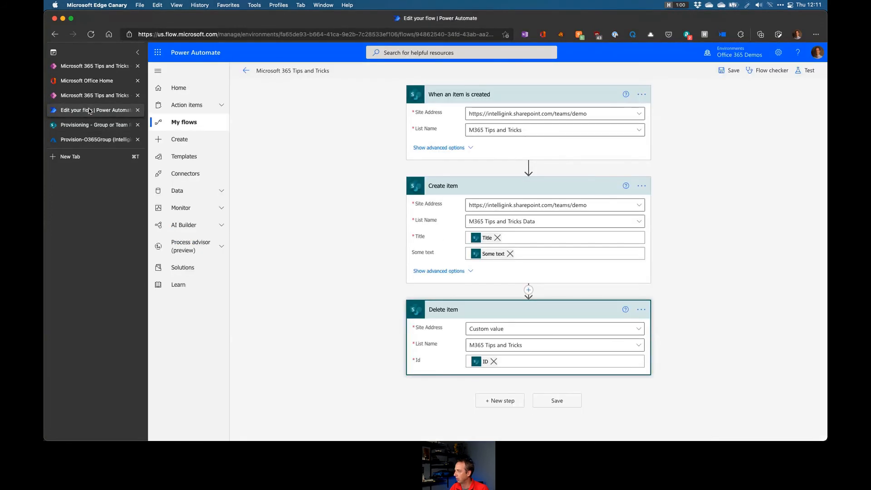
{"action": "left_click", "coordinate": [84, 126]}
{"action": "left_click", "coordinate": [87, 111]}
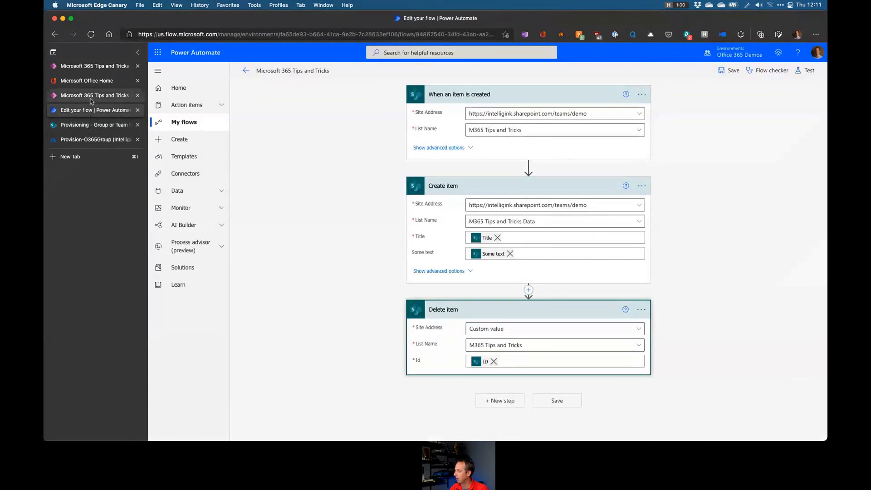
{"action": "left_click", "coordinate": [91, 96]}
{"action": "left_click", "coordinate": [224, 34]}
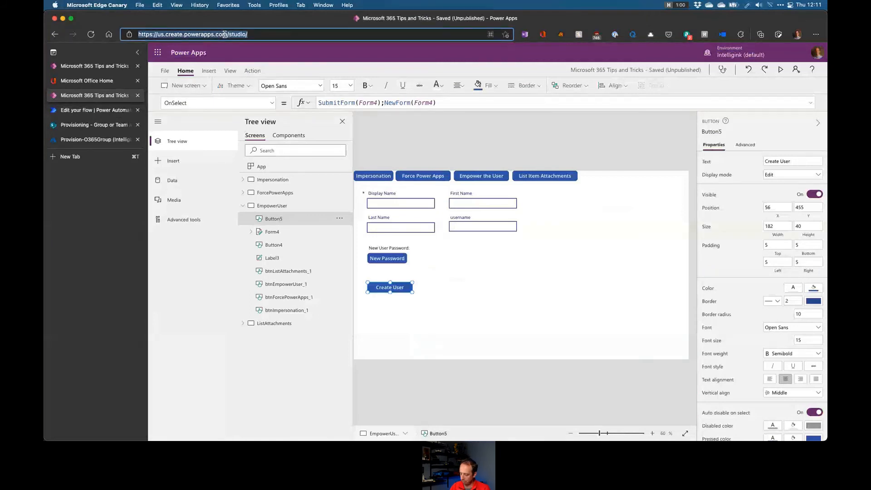
{"action": "type", "text": "intelligink.sharepoint.com"}
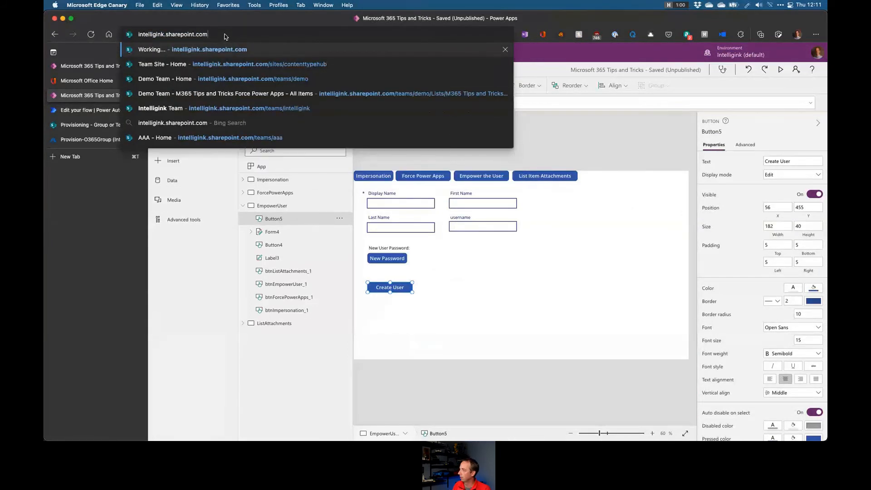
{"action": "type", "text": "s/demo"}
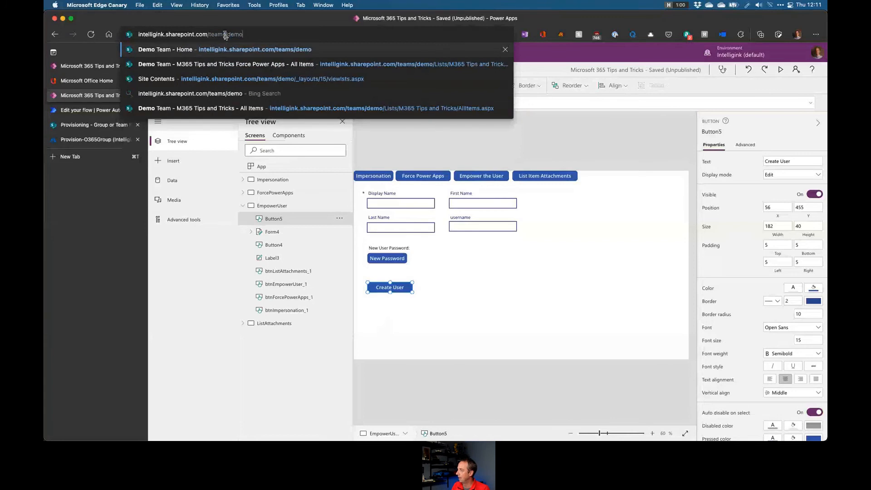
{"action": "key", "text": "Return"}
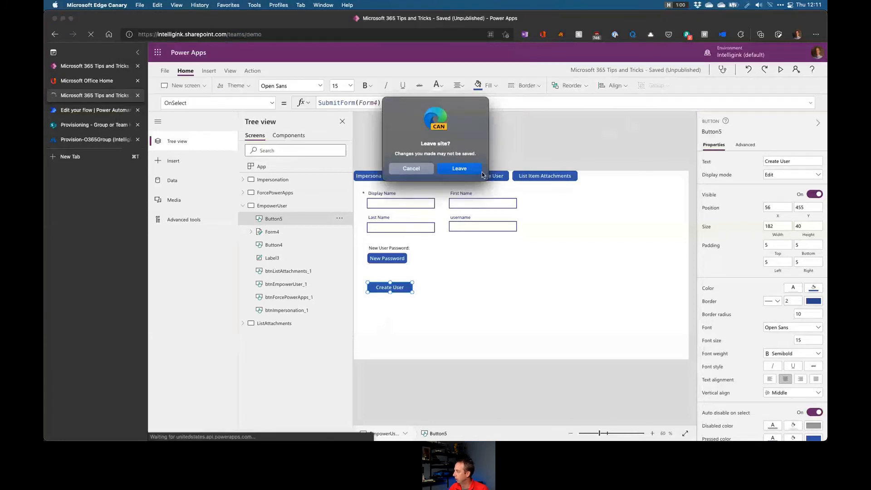
{"action": "left_click", "coordinate": [411, 168]}
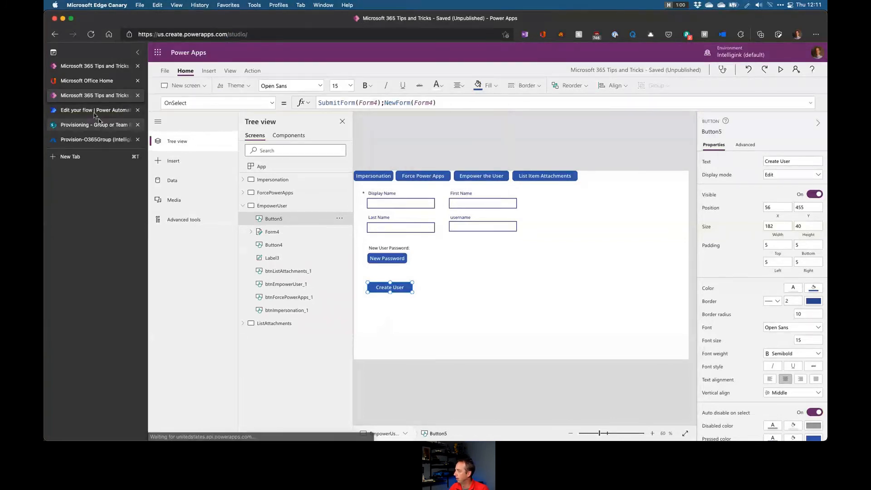
- Switch to the Microsoft Office Home page in Edge and go to intelligink.sharepoint.com/teams/demo there
{"action": "left_click", "coordinate": [86, 81]}
{"action": "left_click", "coordinate": [213, 34]}
{"action": "type", "text": "intelligink.sharepoint.com/tea"}
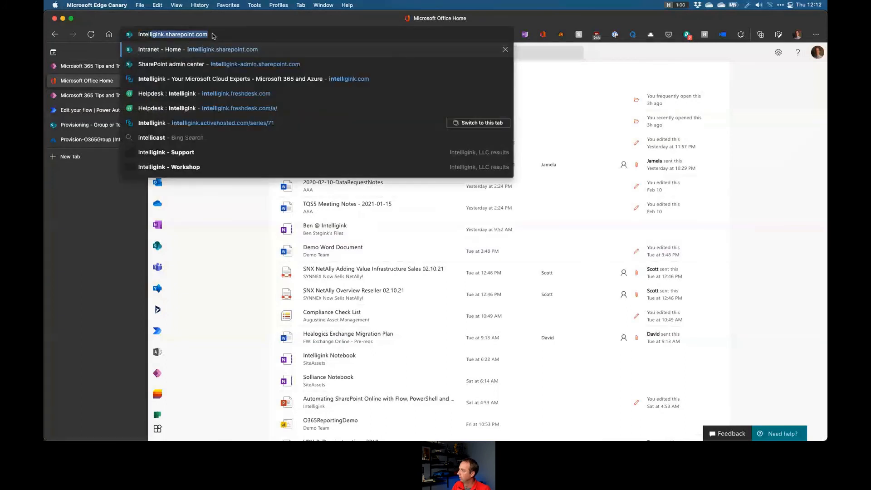
{"action": "type", "text": "ms/demo"}
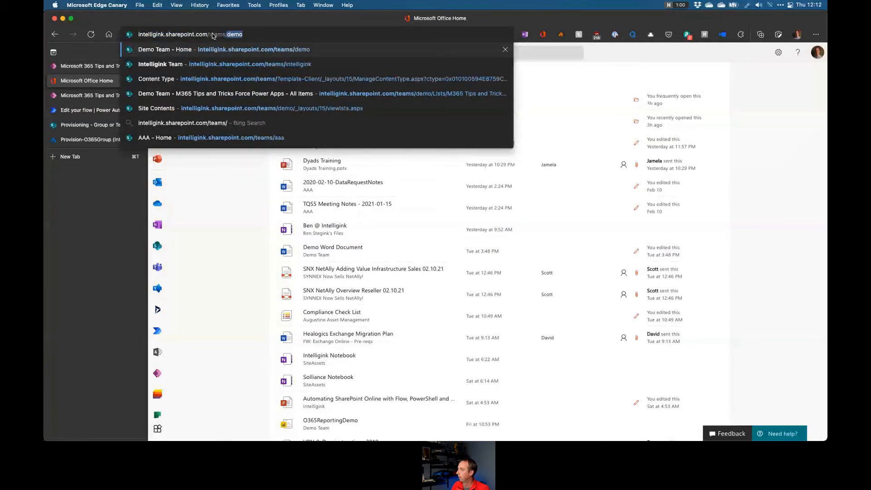
{"action": "key", "text": "Return"}
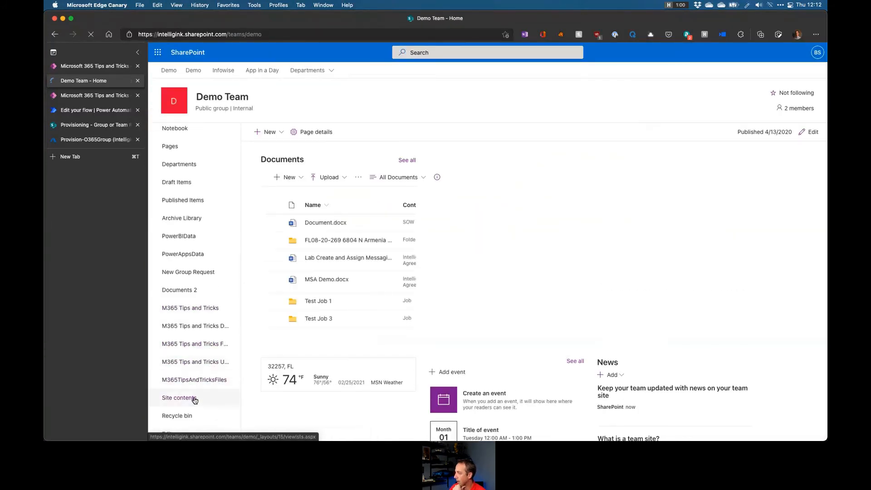
- Open the M365 Tips and Tricks User Management list from the Demo Team site contents and select the NOVA Demo User item
{"action": "left_click", "coordinate": [194, 398]}
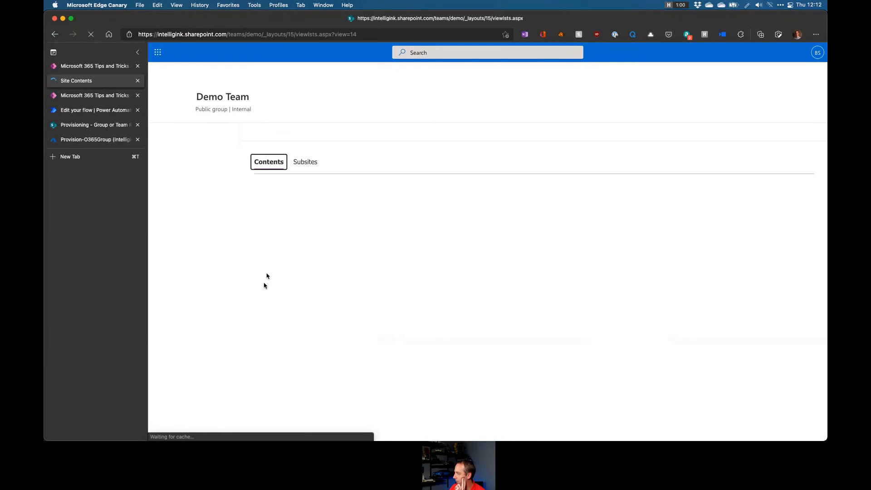
{"action": "scroll", "coordinate": [272, 394], "scroll_direction": "down", "scroll_amount": 3}
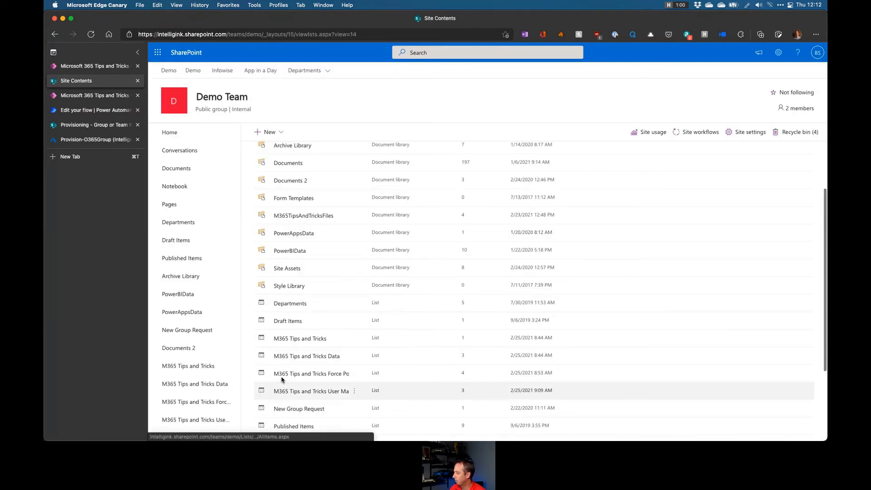
{"action": "scroll", "coordinate": [284, 380], "scroll_direction": "down", "scroll_amount": 1}
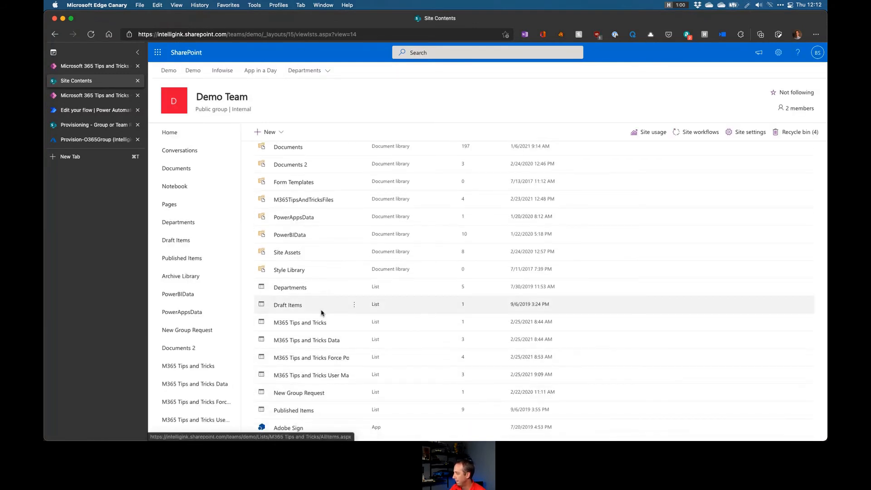
{"action": "left_click", "coordinate": [317, 375]}
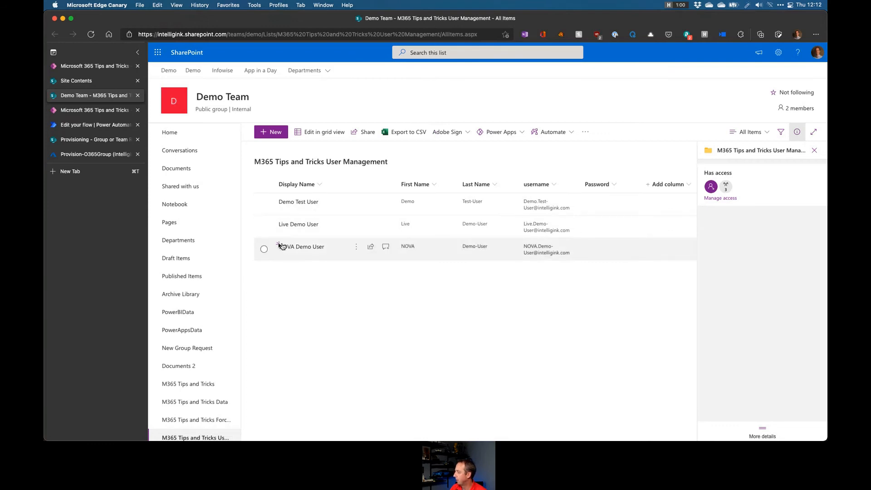
{"action": "right_click", "coordinate": [591, 253]}
{"action": "left_click", "coordinate": [519, 339]}
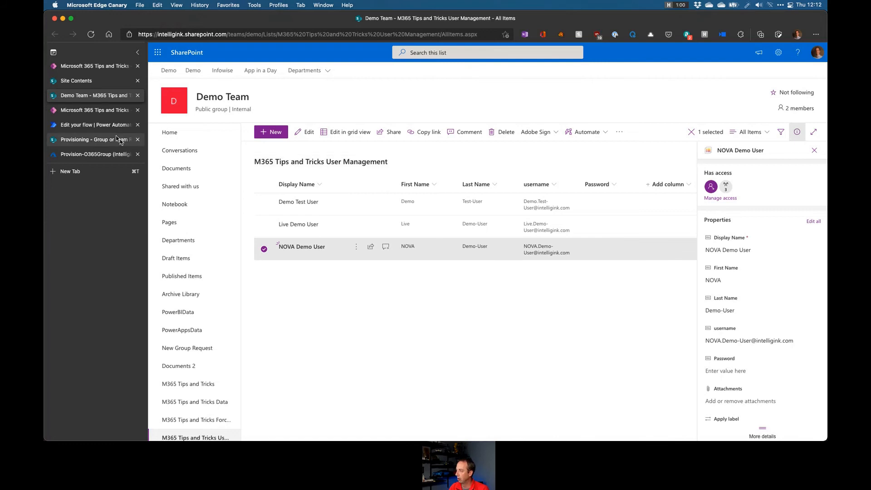
- Switch to Power Automate and open the Microsoft 365 Tips and Tricks User Management flow for editing from My flows
{"action": "left_click", "coordinate": [95, 125]}
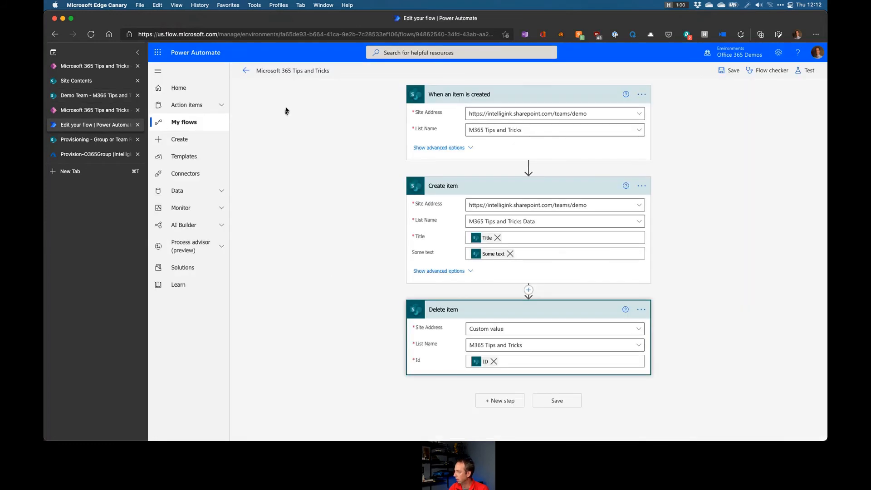
{"action": "left_click", "coordinate": [247, 69]}
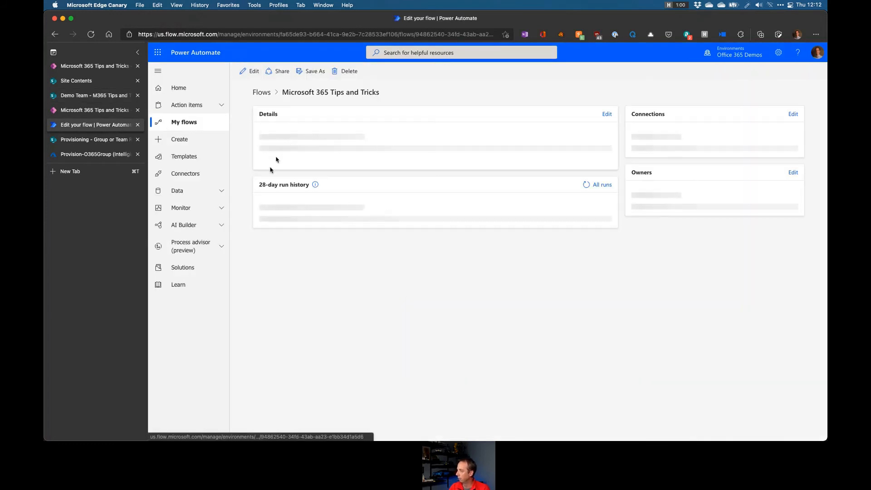
{"action": "left_click", "coordinate": [181, 126]}
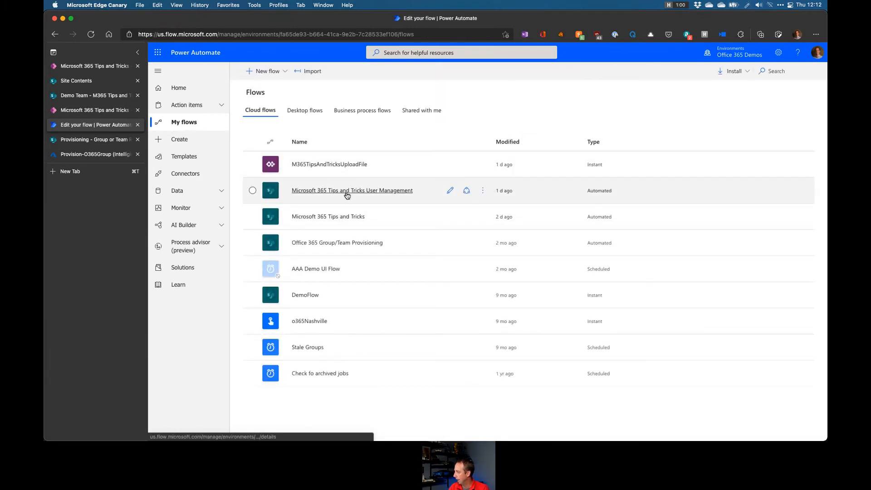
{"action": "left_click", "coordinate": [449, 189]}
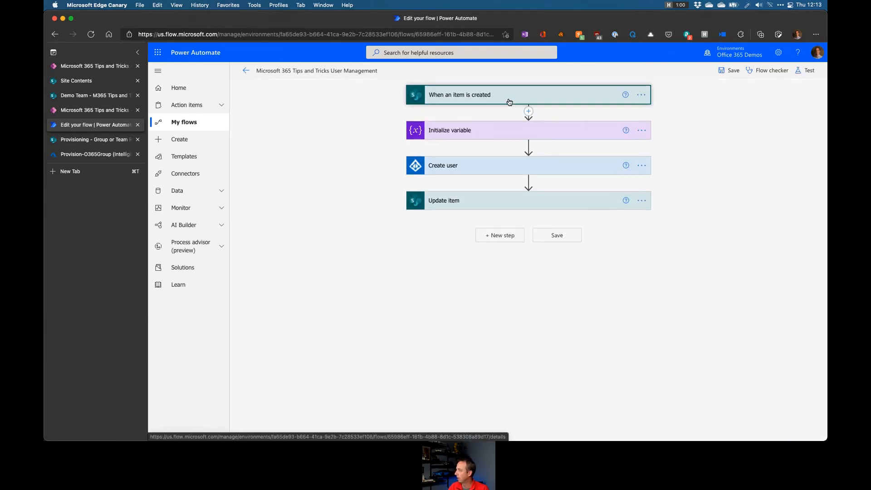
- Expand the When an item is created trigger and the Initialize variable and Create user actions to examine their settings
{"action": "left_click", "coordinate": [509, 101]}
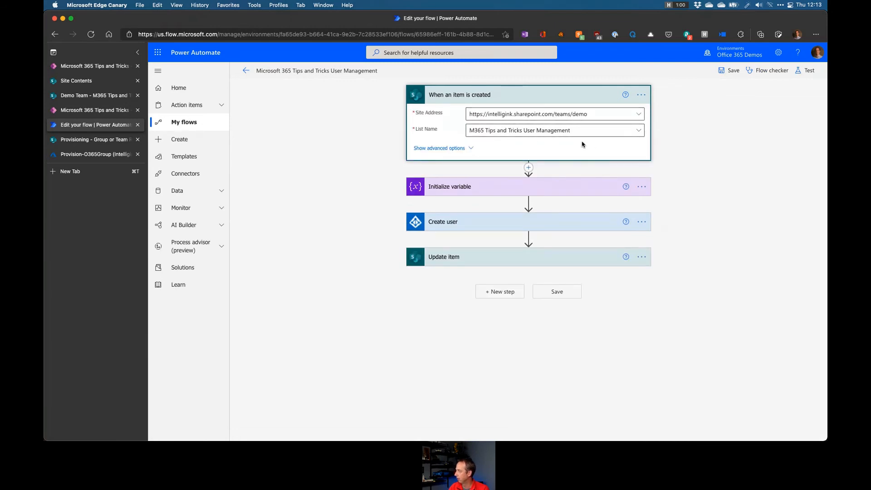
{"action": "left_click", "coordinate": [485, 190]}
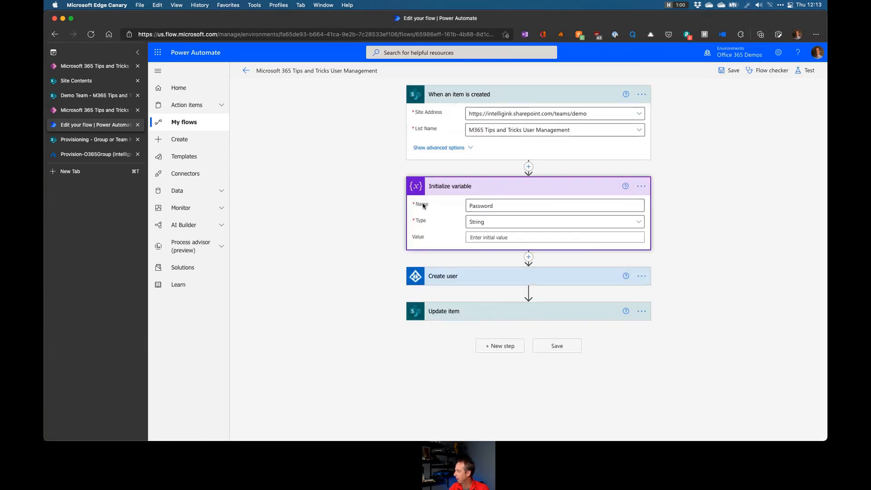
{"action": "left_click", "coordinate": [500, 277]}
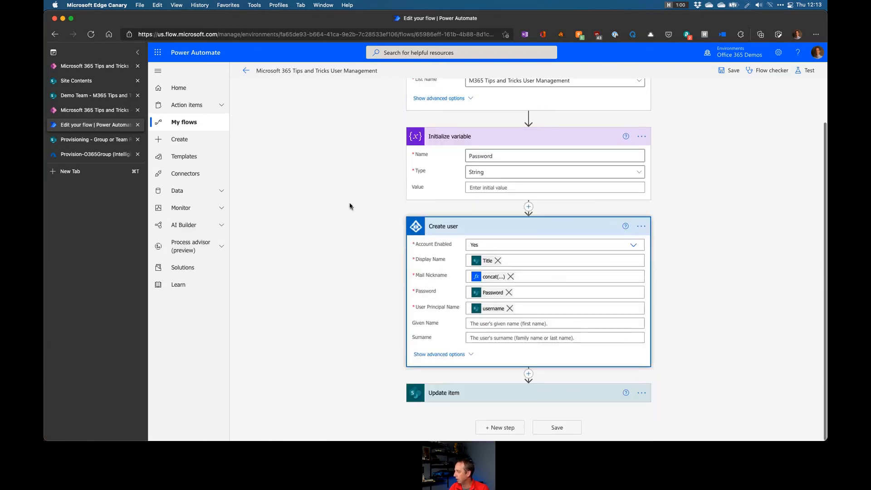
- Check which connection the Create user action uses and show its advanced options
{"action": "left_click", "coordinate": [641, 227]}
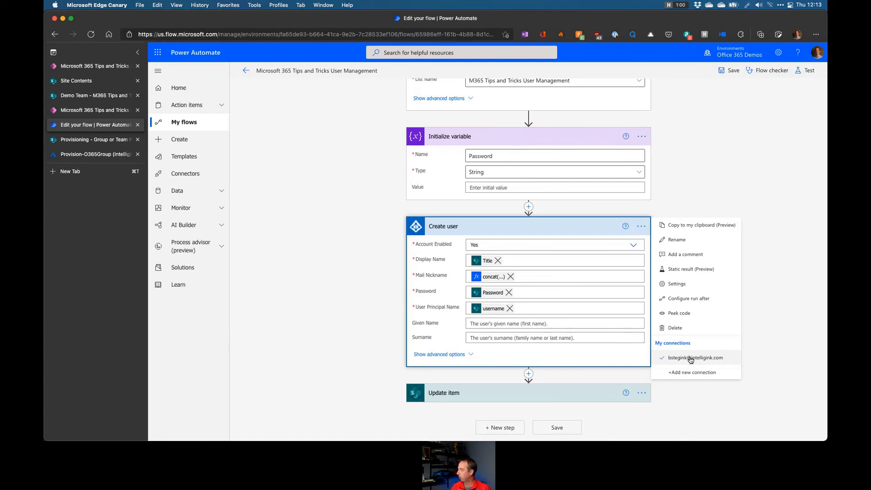
{"action": "left_click", "coordinate": [775, 319]}
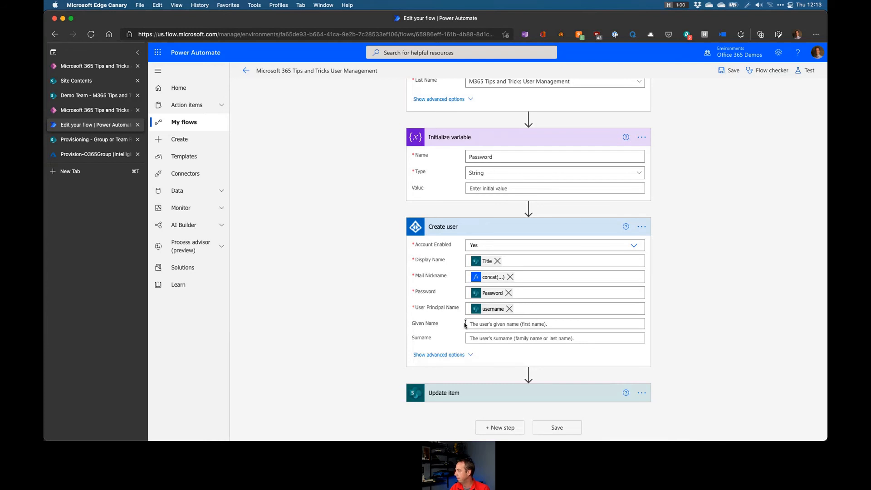
{"action": "left_click", "coordinate": [448, 354]}
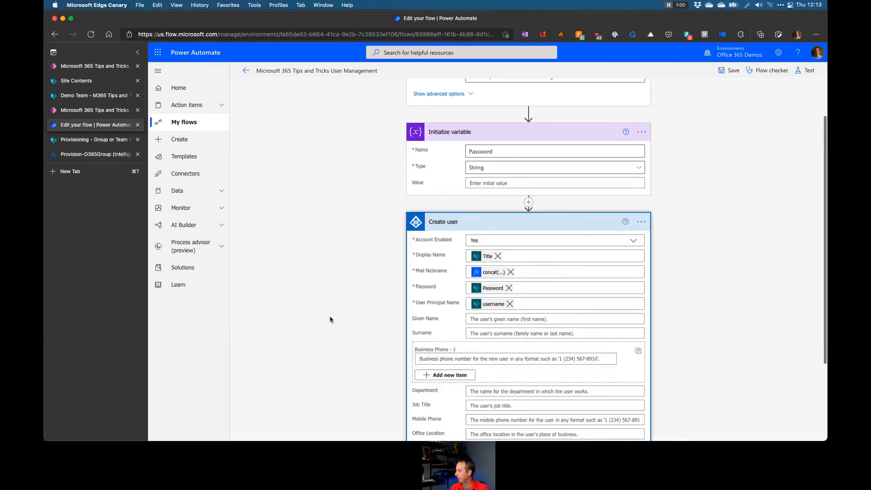
{"action": "scroll", "coordinate": [331, 318], "scroll_direction": "down", "scroll_amount": 5}
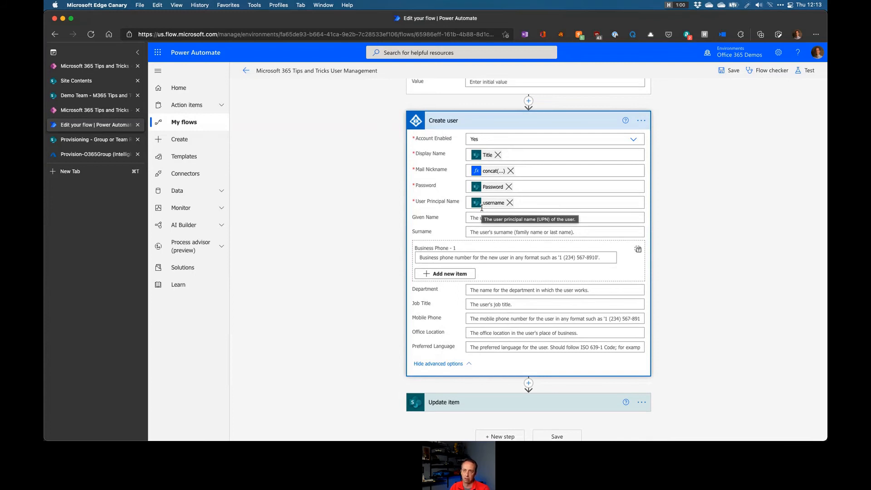
{"action": "left_click", "coordinate": [721, 274]}
{"action": "scroll", "coordinate": [715, 282], "scroll_direction": "down", "scroll_amount": 1}
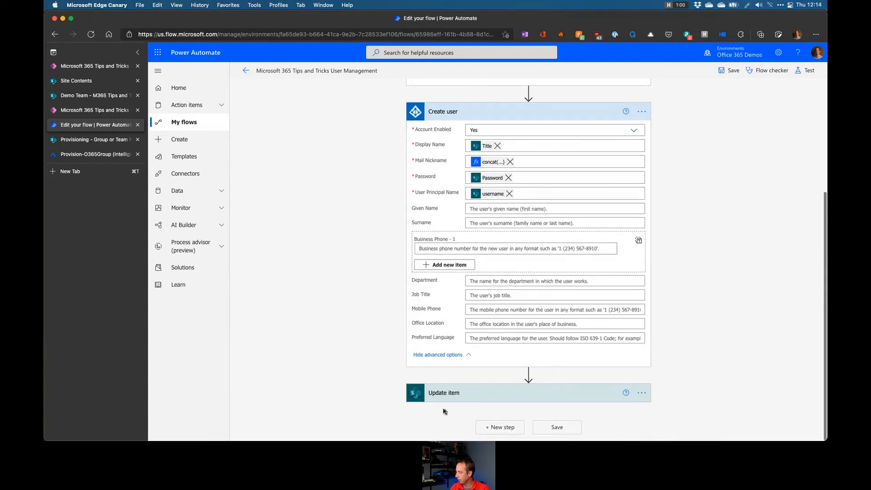
- Expand the Update item action and examine how it sets the list item's Password field to null, then review the whole flow
{"action": "left_click", "coordinate": [455, 393]}
{"action": "scroll", "coordinate": [311, 259], "scroll_direction": "down", "scroll_amount": 5}
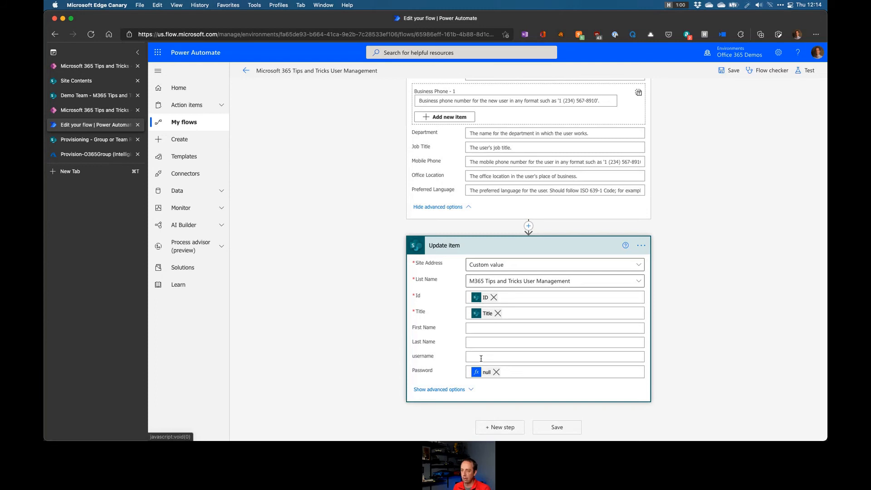
{"action": "scroll", "coordinate": [261, 313], "scroll_direction": "up", "scroll_amount": 4}
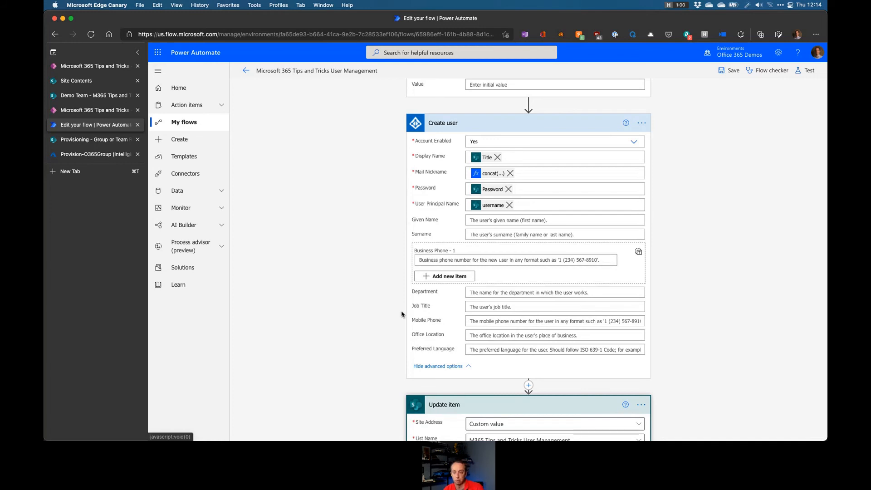
{"action": "scroll", "coordinate": [402, 314], "scroll_direction": "down", "scroll_amount": 3}
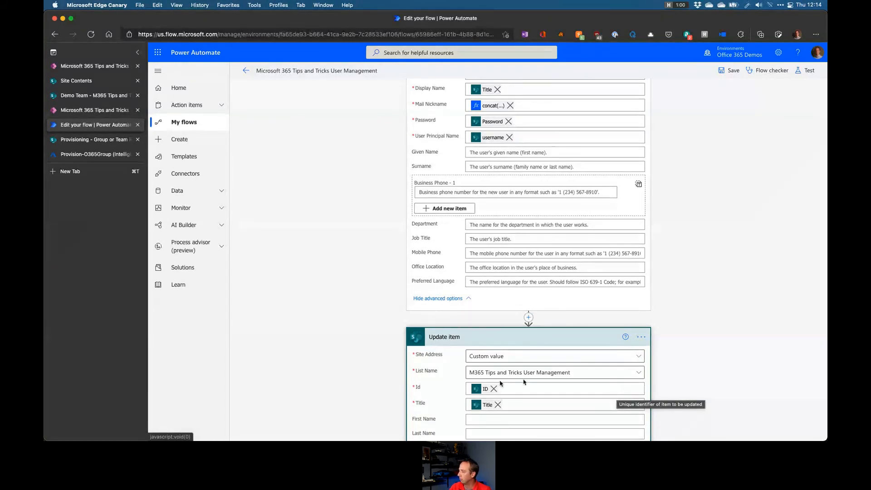
{"action": "scroll", "coordinate": [524, 382], "scroll_direction": "down", "scroll_amount": 2}
{"action": "scroll", "coordinate": [399, 286], "scroll_direction": "up", "scroll_amount": 7}
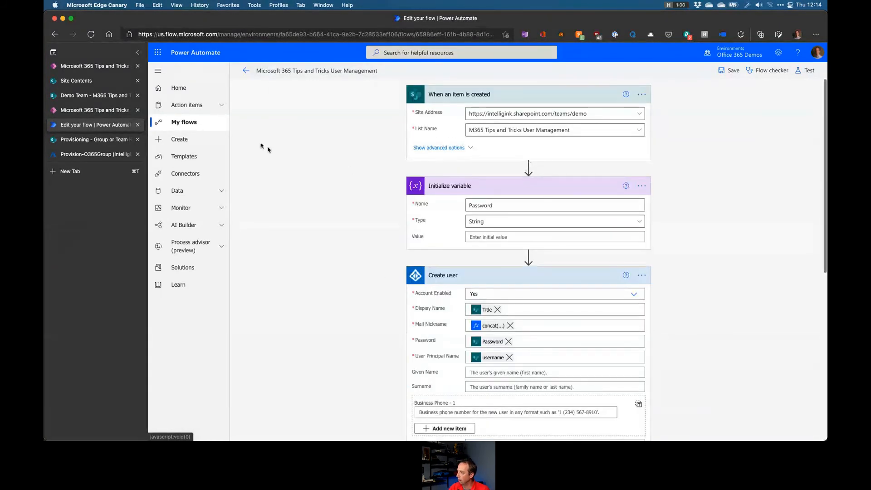
- Open the Azure Active Directory admin center at aad.portal.azure.com in a new browser tab and show all users
{"action": "left_click", "coordinate": [99, 156]}
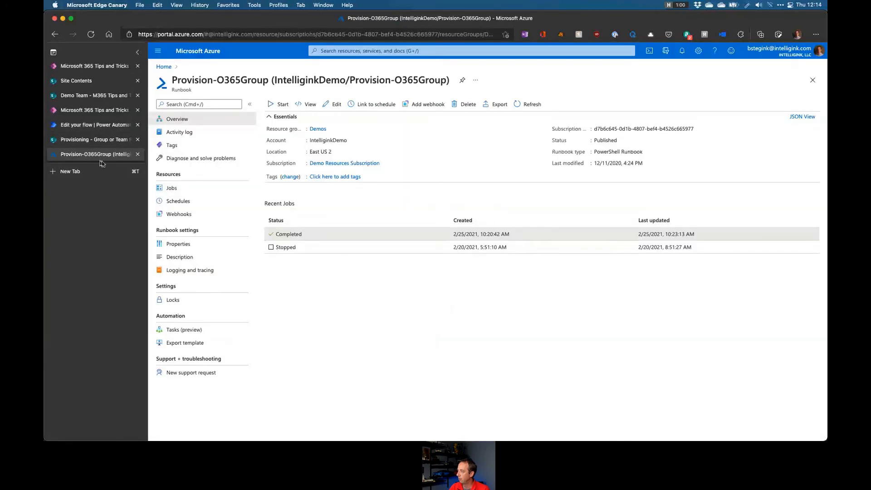
{"action": "left_click", "coordinate": [96, 172]}
{"action": "type", "text": "aad."}
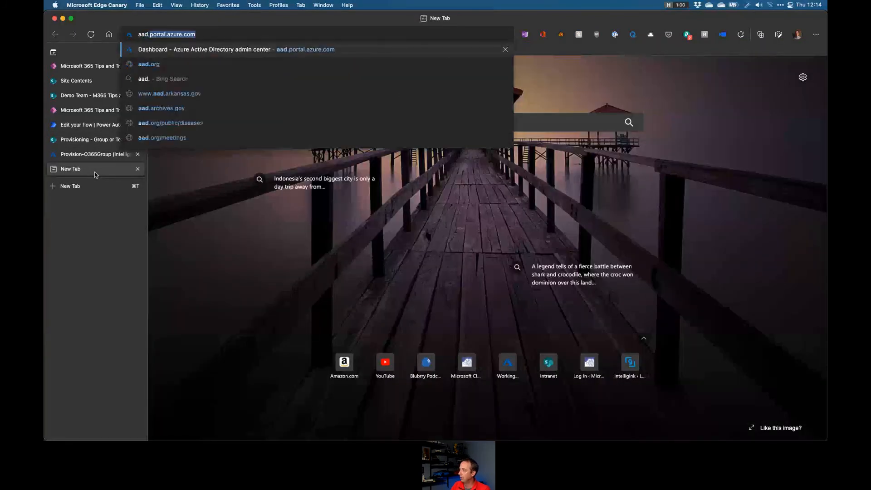
{"action": "key", "text": "Return"}
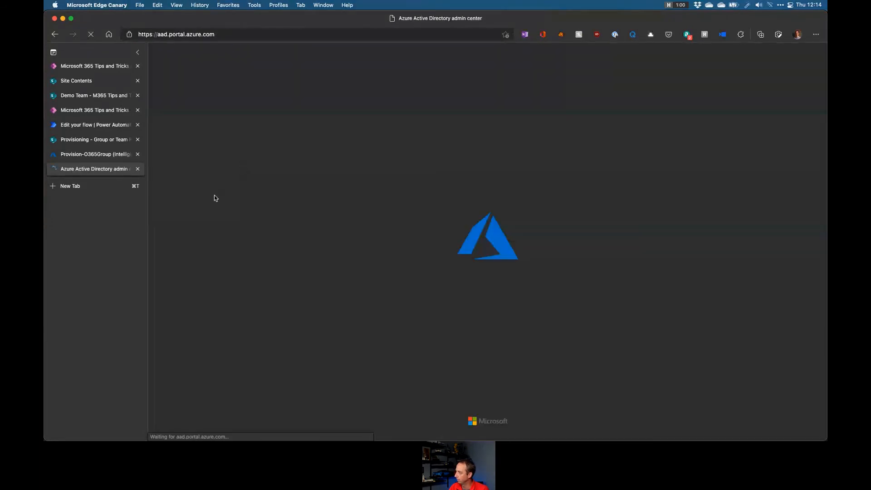
{"action": "left_click", "coordinate": [181, 131]}
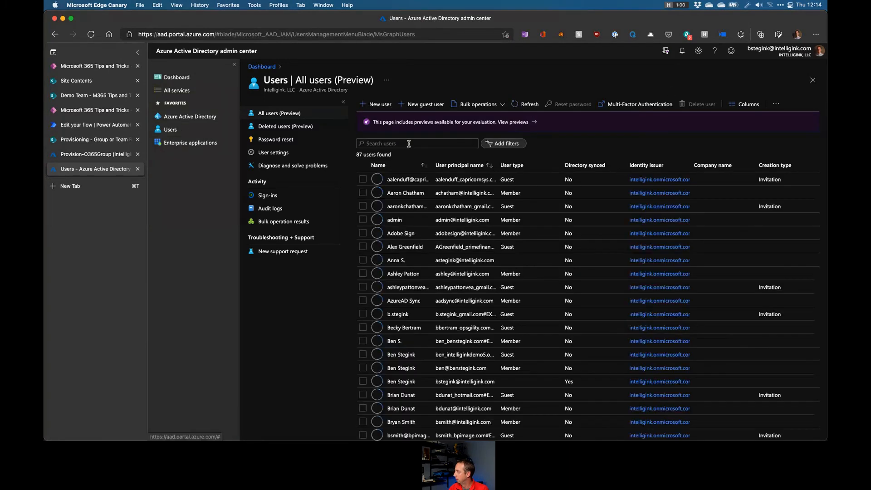
- Search the users for nova and open the NOVA Demo User profile to examine its details
{"action": "left_click", "coordinate": [409, 144]}
{"action": "type", "text": "nova"}
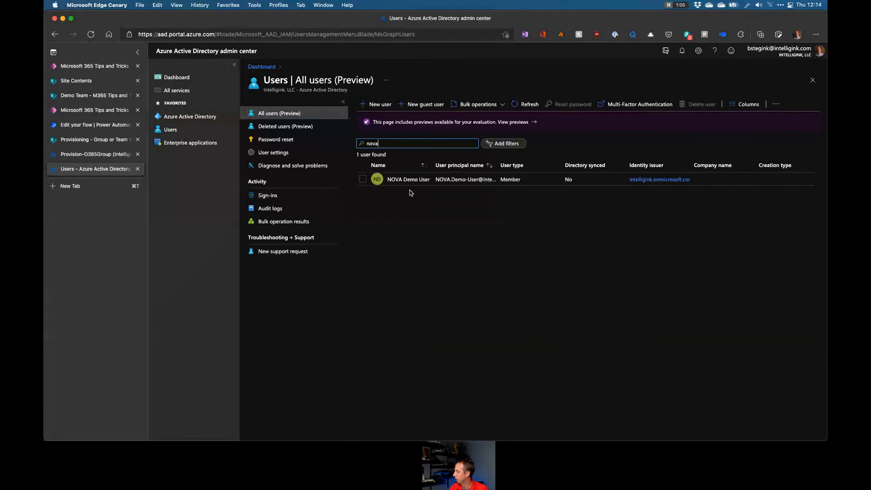
{"action": "left_click", "coordinate": [407, 180]}
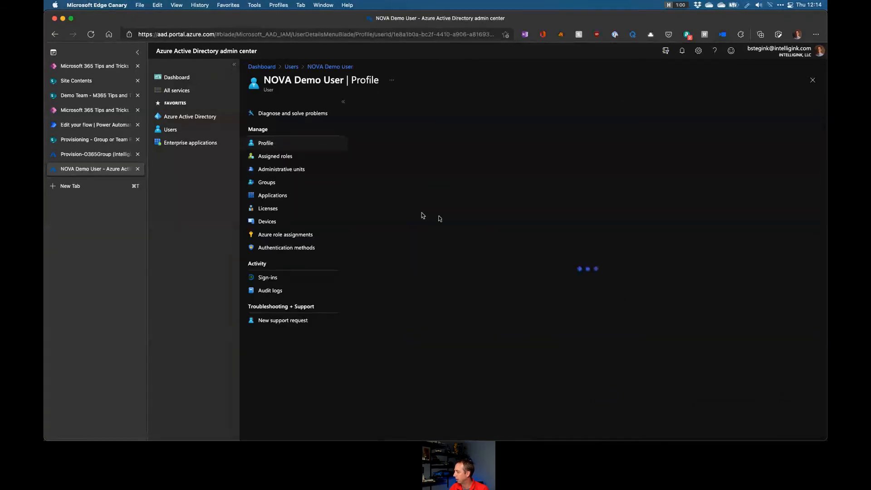
{"action": "scroll", "coordinate": [427, 248], "scroll_direction": "down", "scroll_amount": 3}
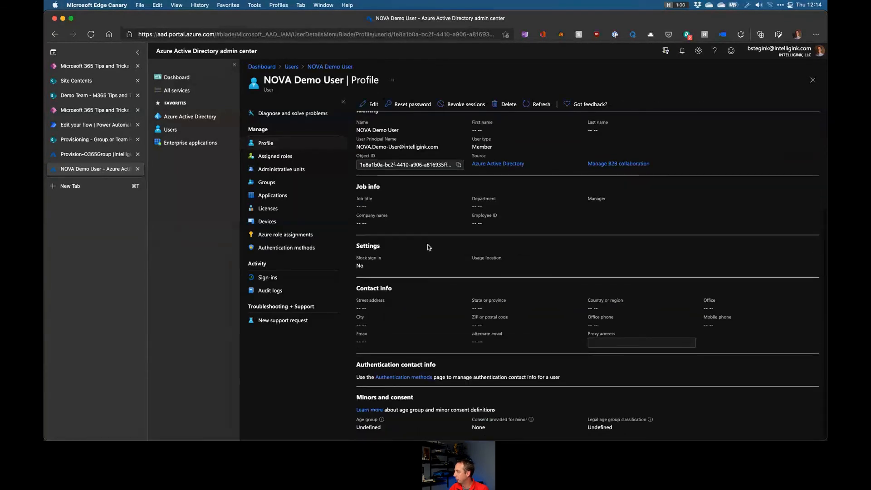
{"action": "scroll", "coordinate": [474, 254], "scroll_direction": "up", "scroll_amount": 2}
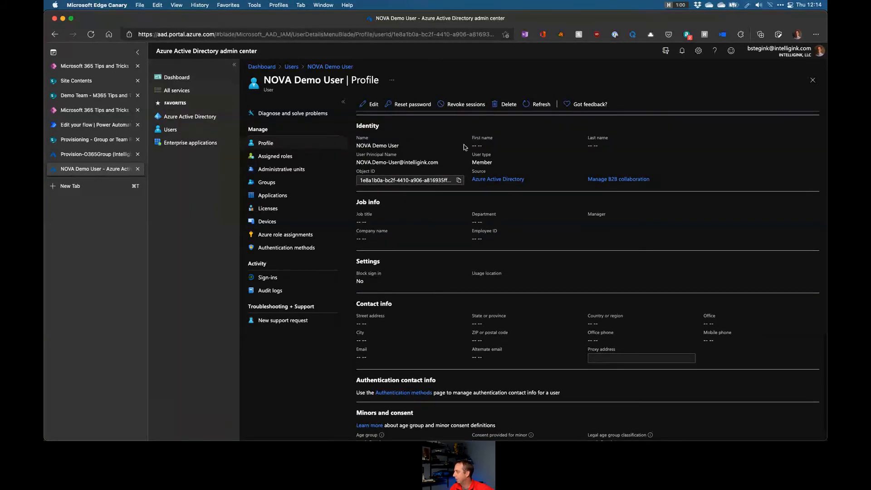
{"action": "scroll", "coordinate": [463, 144], "scroll_direction": "up", "scroll_amount": 1}
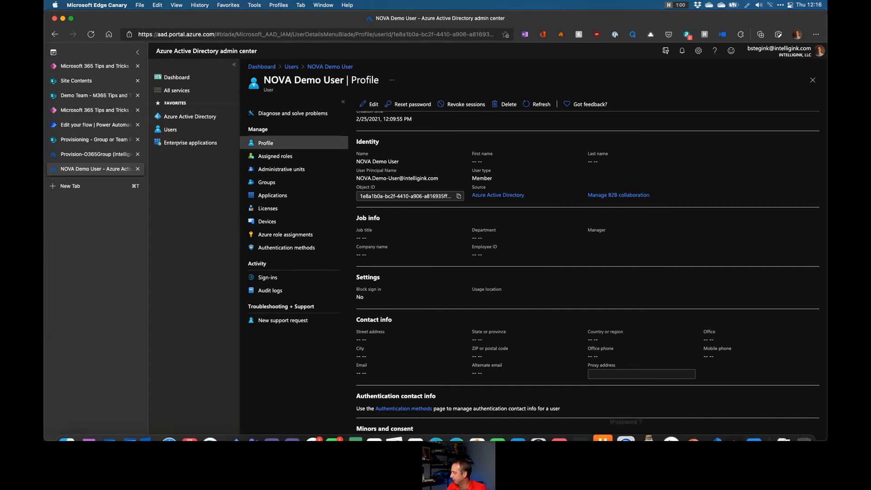
- Switch to the PPTipsTricksM365 presentation in PowerPoint and start the slide show from slide 11, List item attachments = bad
{"action": "mouse_move", "coordinate": [625, 438]}
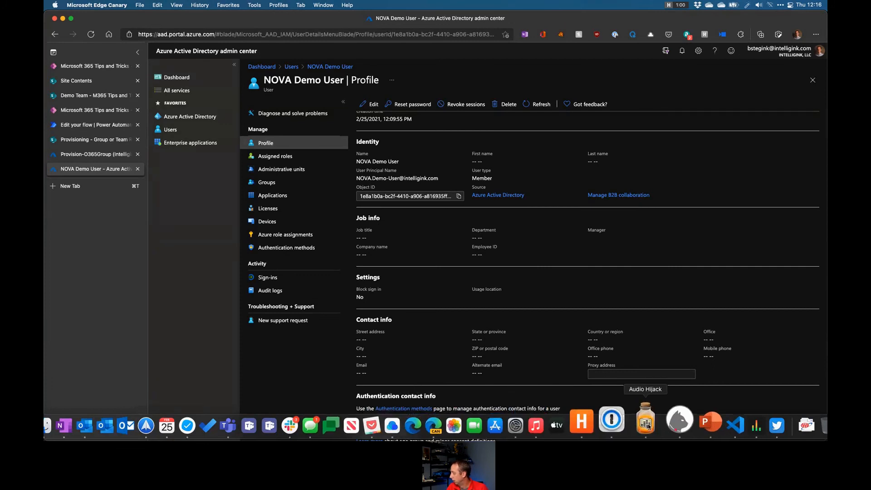
{"action": "left_click", "coordinate": [715, 425]}
{"action": "scroll", "coordinate": [196, 261], "scroll_direction": "down", "scroll_amount": 2}
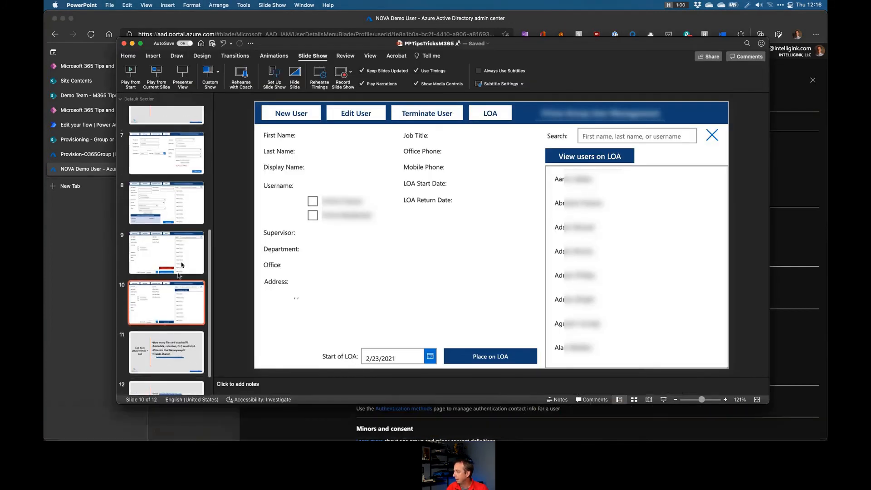
{"action": "left_click", "coordinate": [159, 344]}
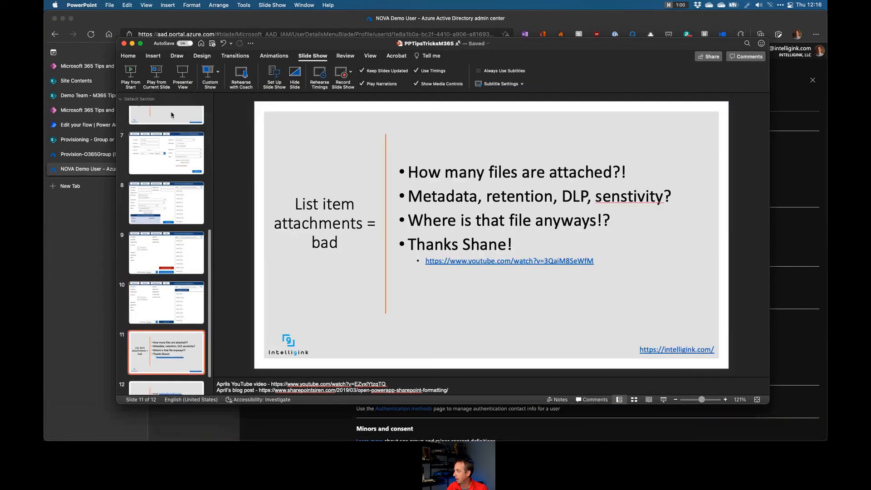
{"action": "left_click", "coordinate": [155, 74]}
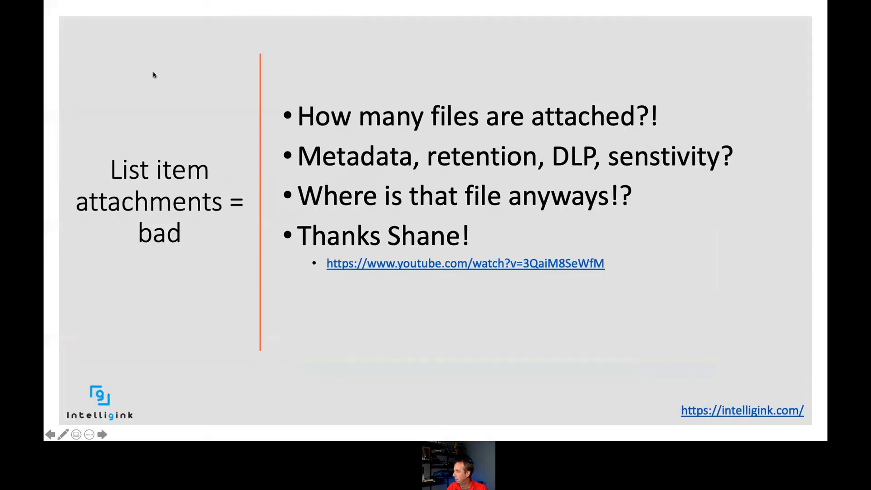